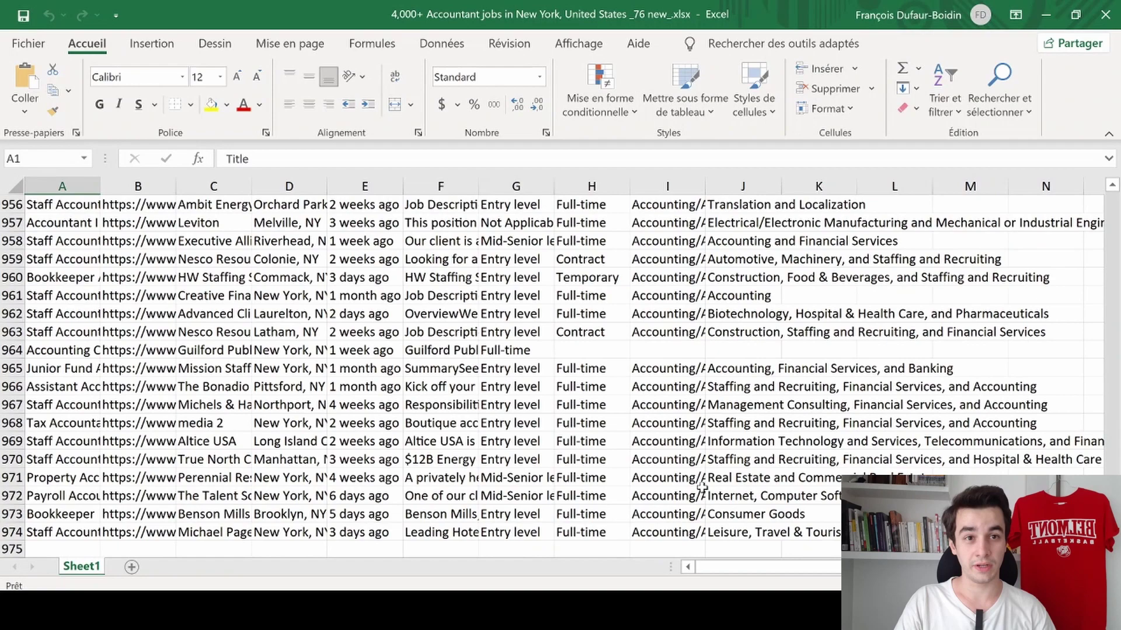
Scroll the Excel sheet of New York accountant jobs back up to row 1
scroll(700, 470, "up", 19)
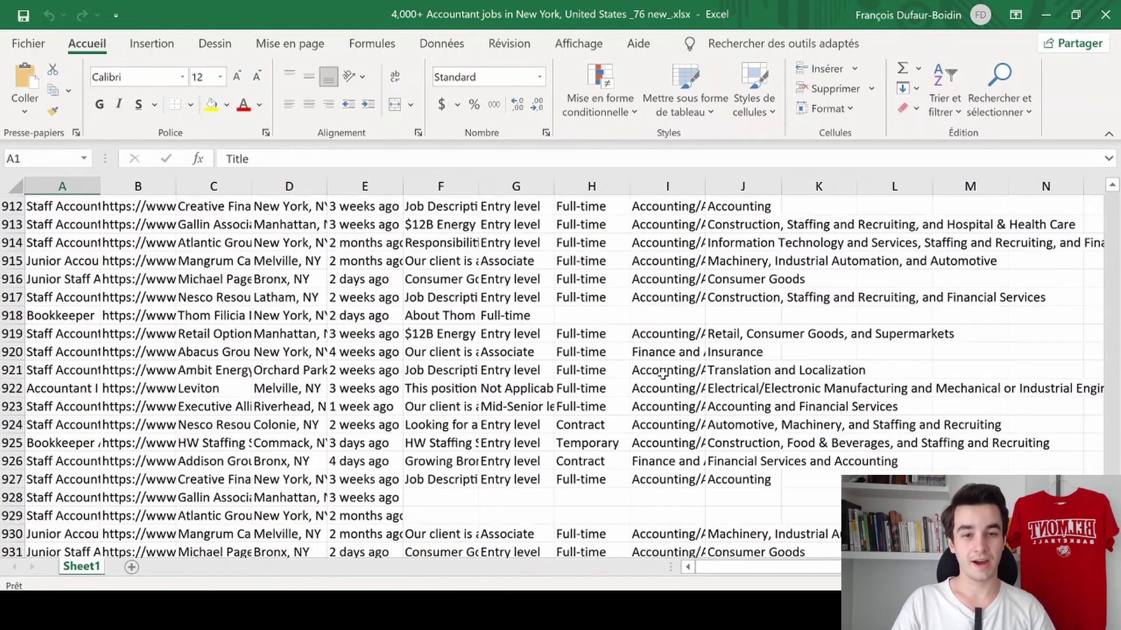
scroll(662, 372, "up", 20)
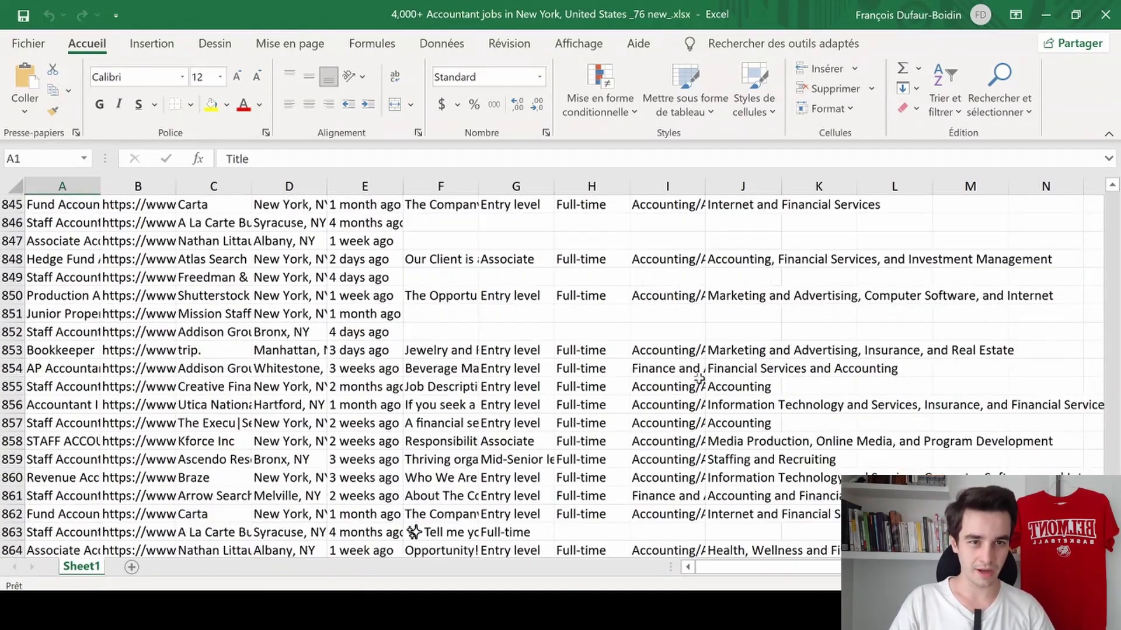
scroll(519, 328, "up", 20)
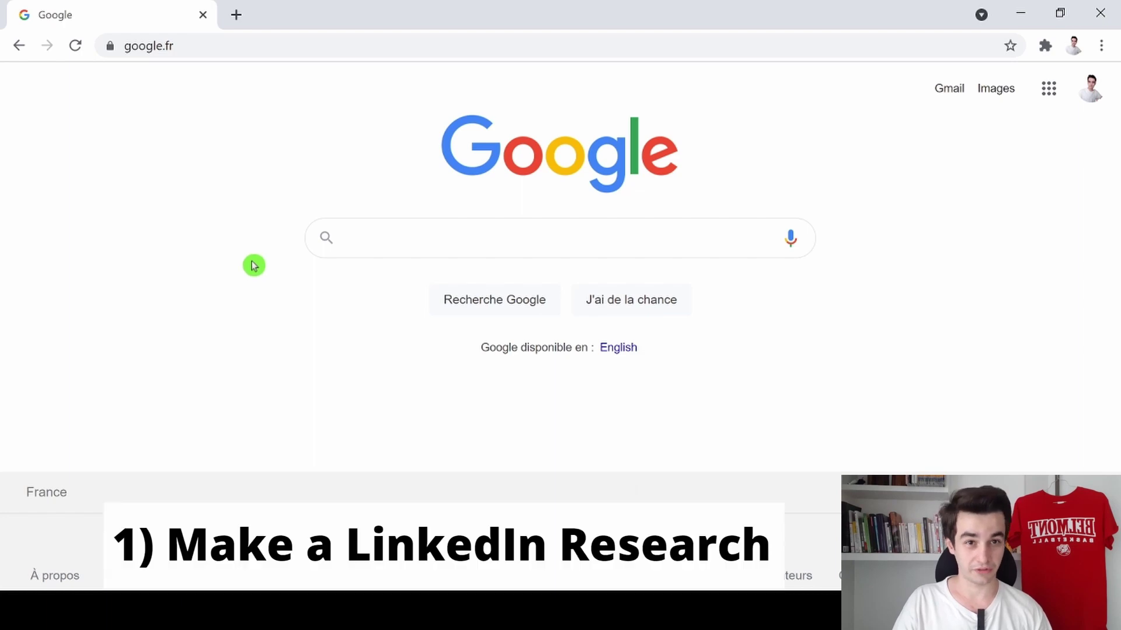
Go to linkedin.com and open its Jobs page
left_click(327, 45)
type("linkedin.com")
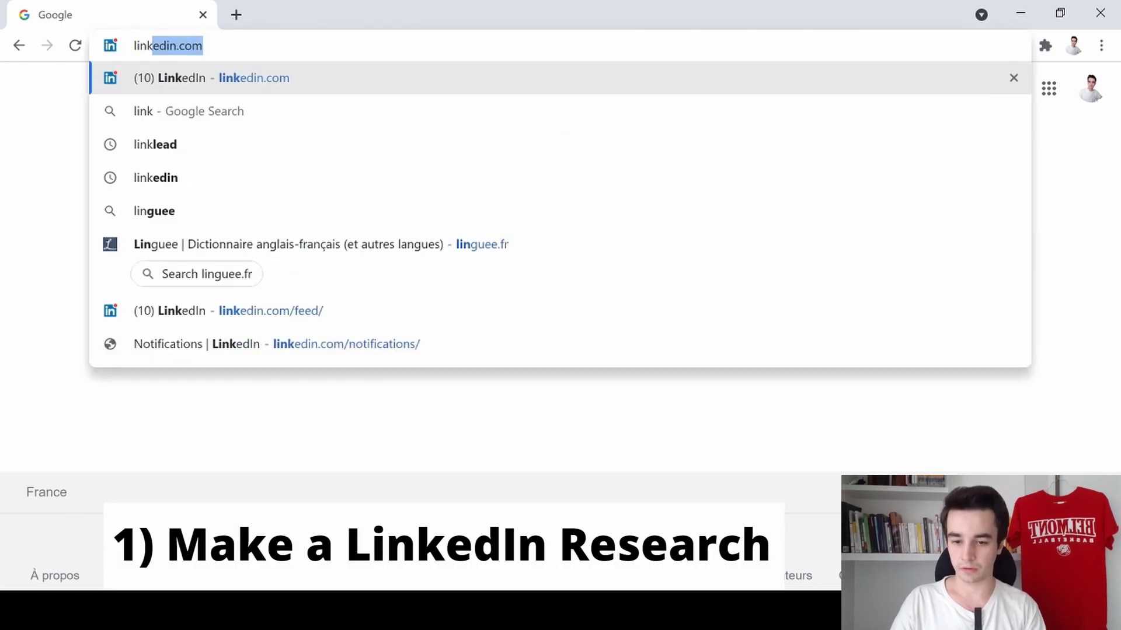
key("Return")
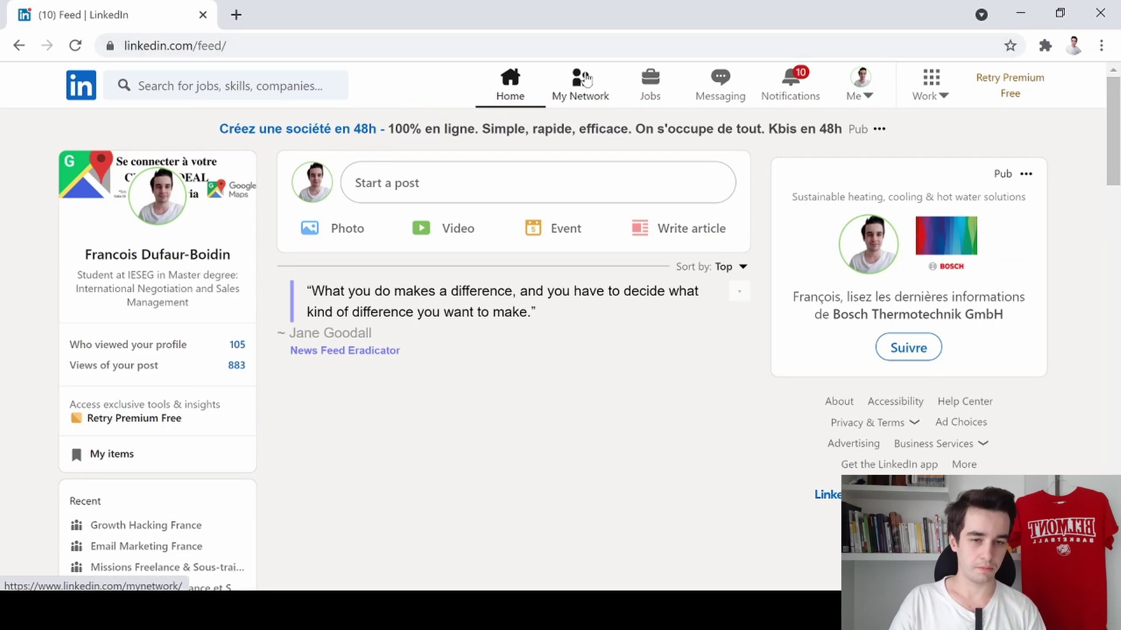
left_click(651, 82)
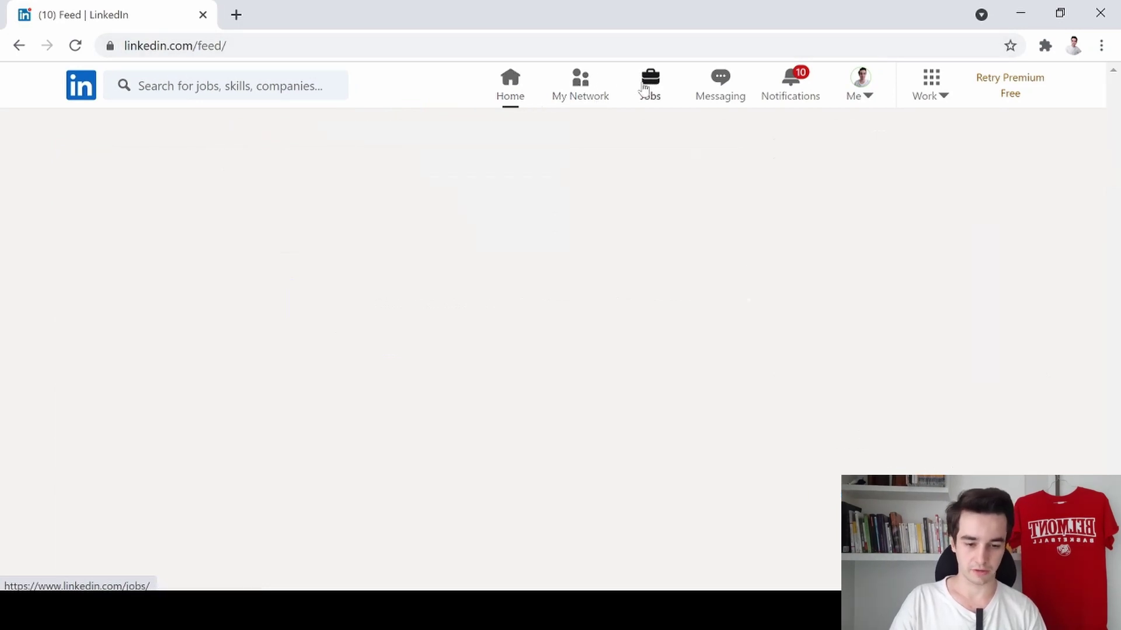
Search for 'accountant' jobs with location New York, United States
left_click(175, 86)
type("accounta")
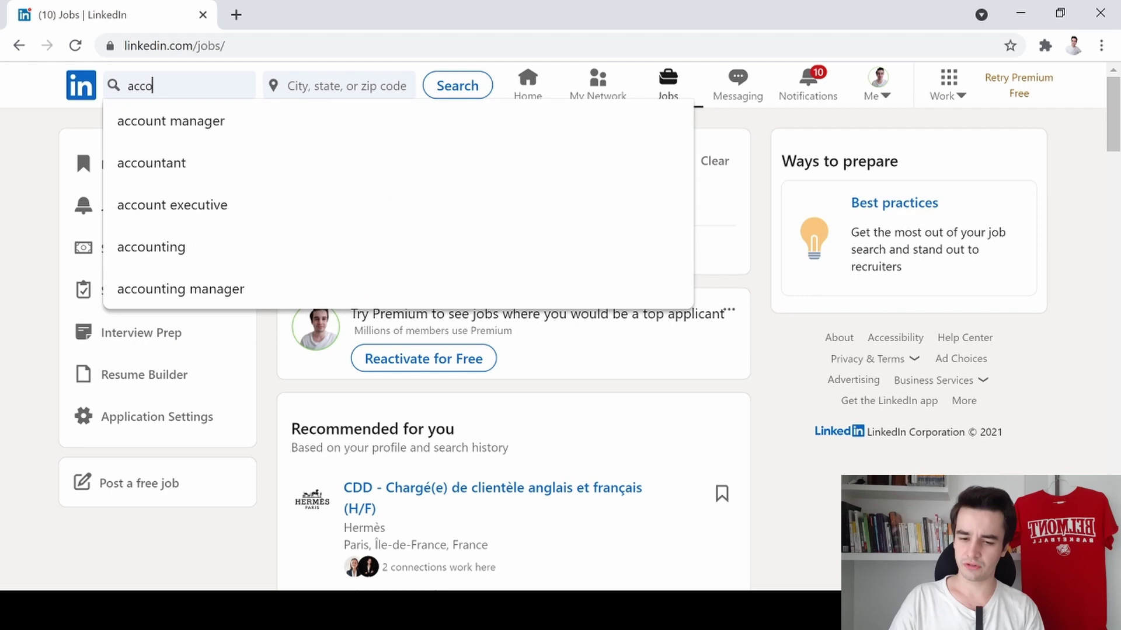
type("nta")
key("Return")
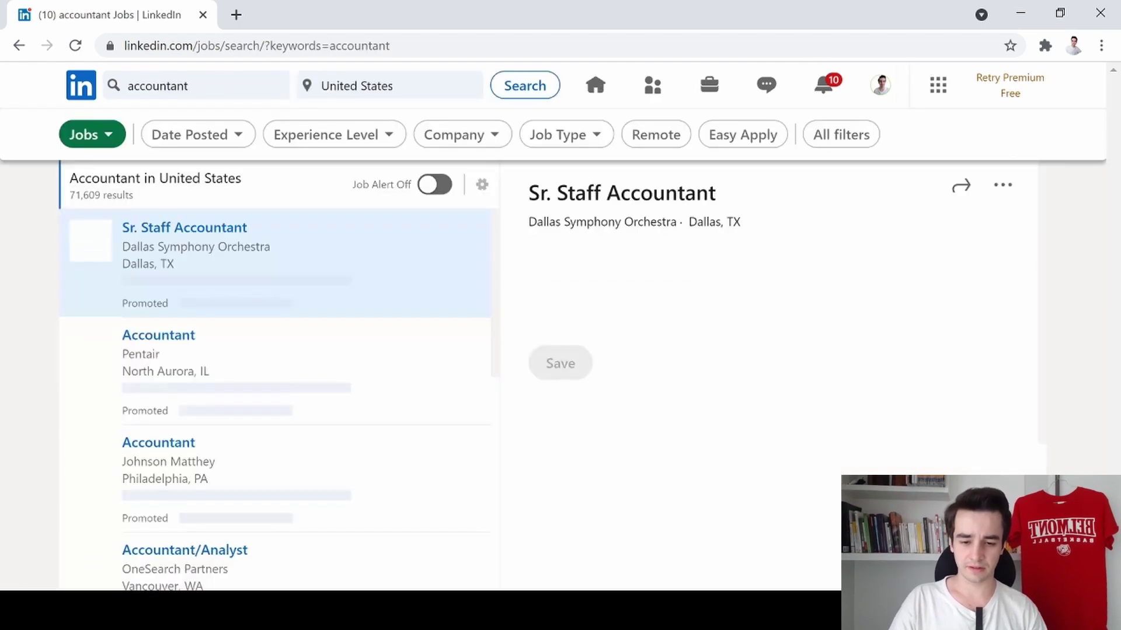
left_click(373, 86)
type("new york")
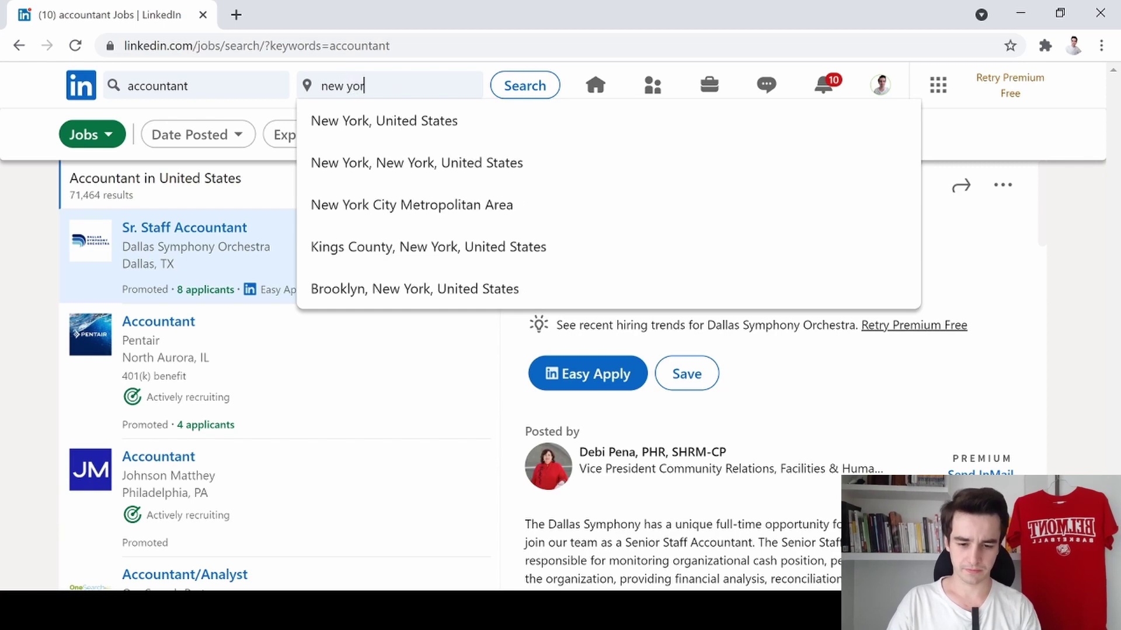
left_click(337, 120)
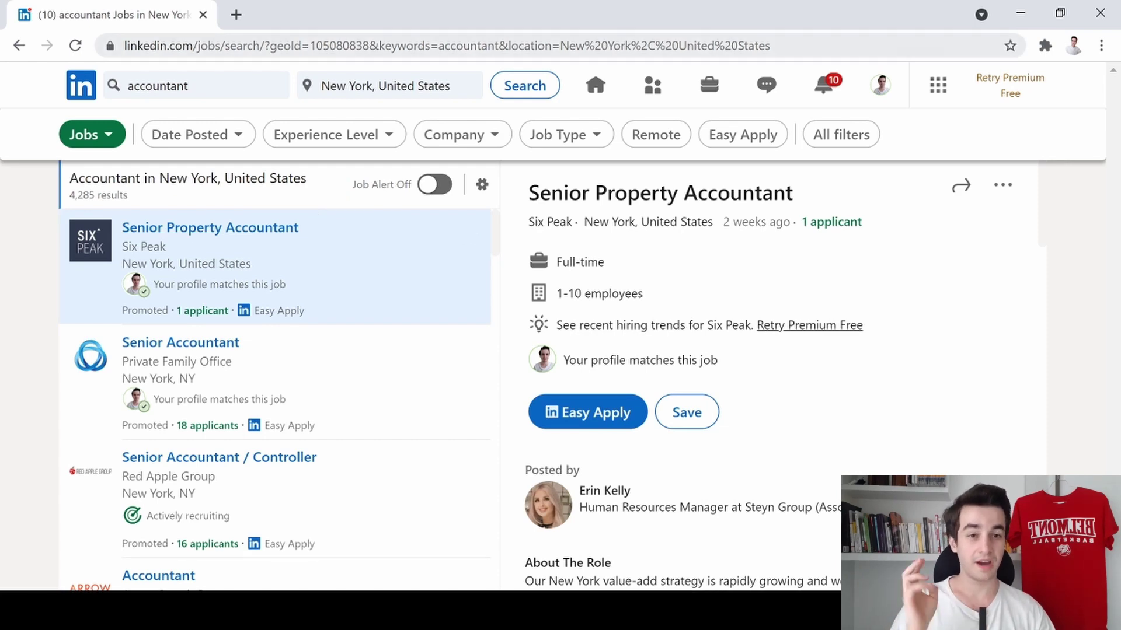
Copy the search results page address and switch to Octoparse
left_click(502, 50)
key("ctrl+c")
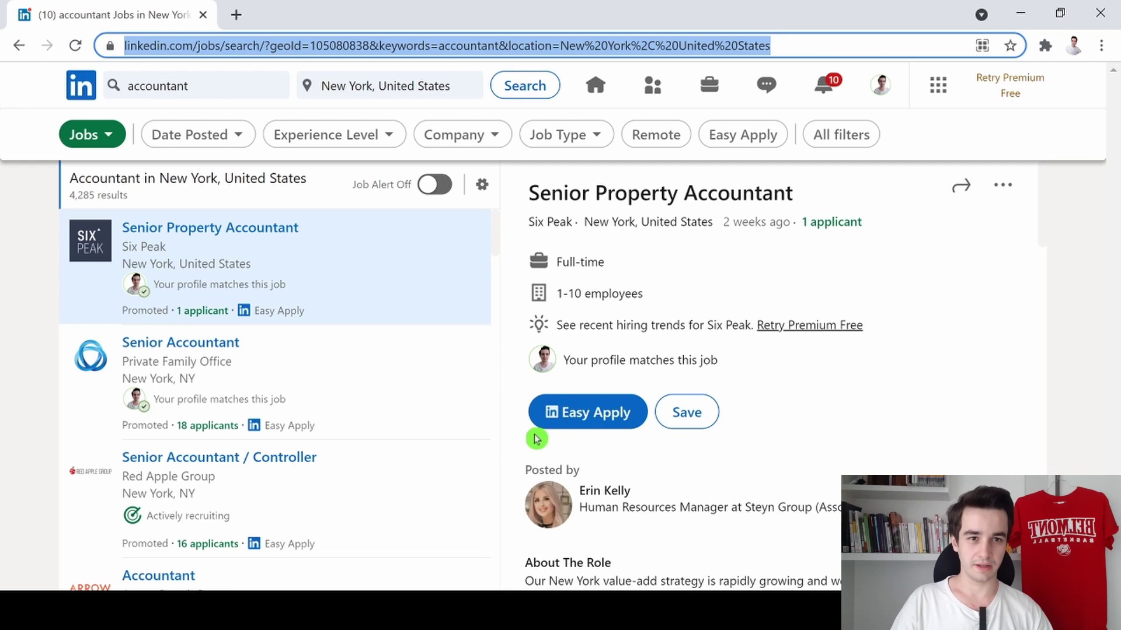
key("alt+Tab")
left_click(590, 192)
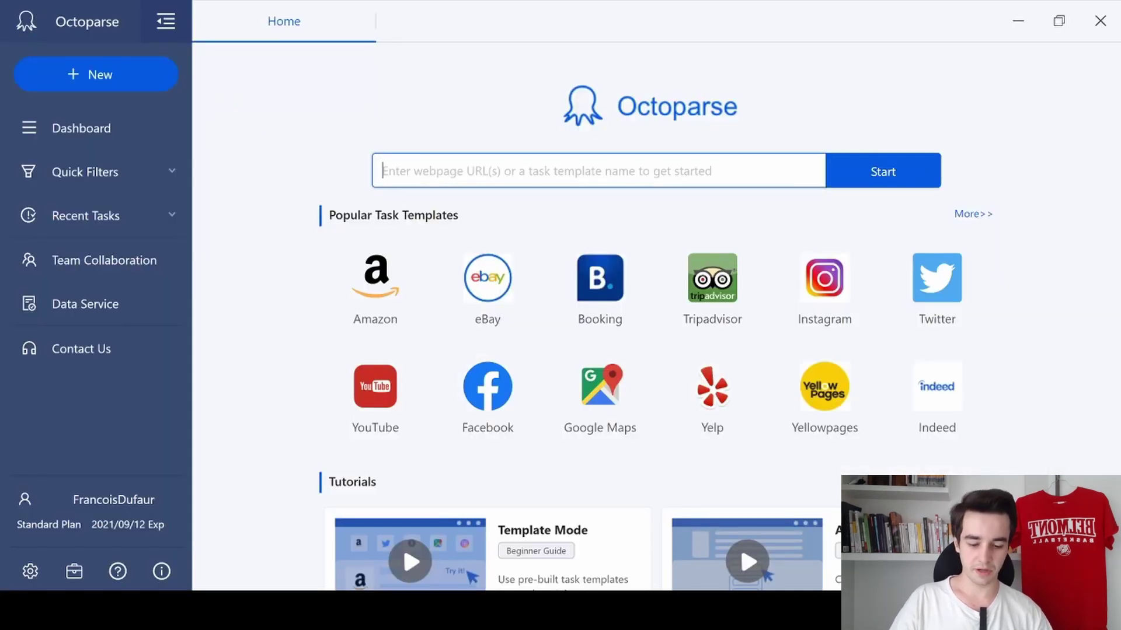
Create a new task from the pasted LinkedIn search address and hide the tips
key("ctrl+v")
left_click(874, 174)
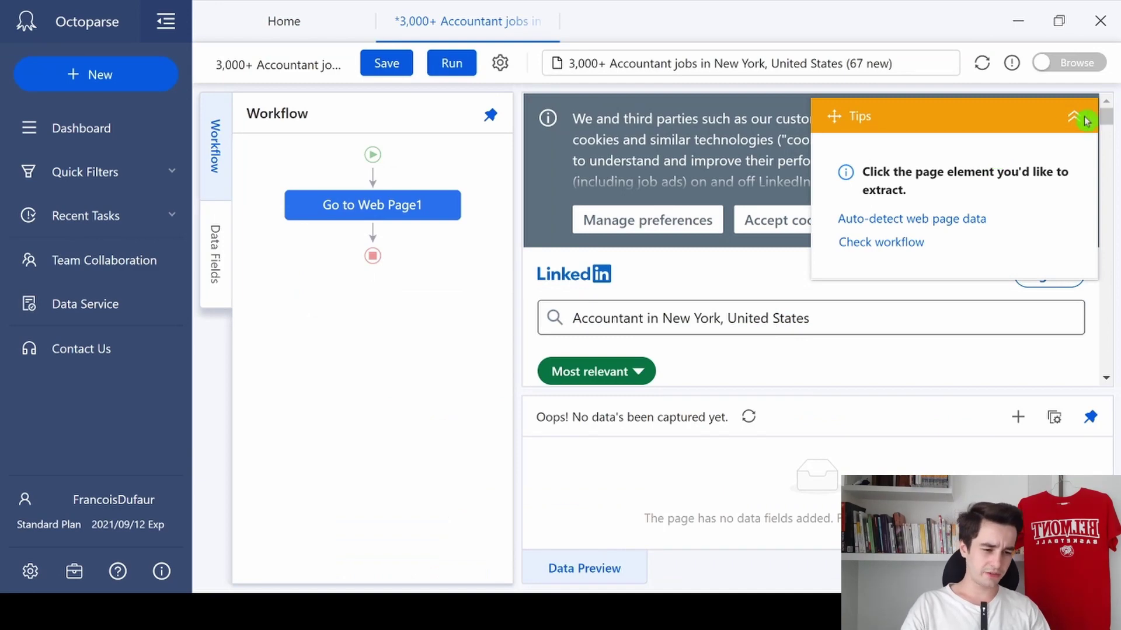
left_click(1086, 121)
Turn on browse mode, accept LinkedIn cookies, and scroll down the job list
left_click(1065, 62)
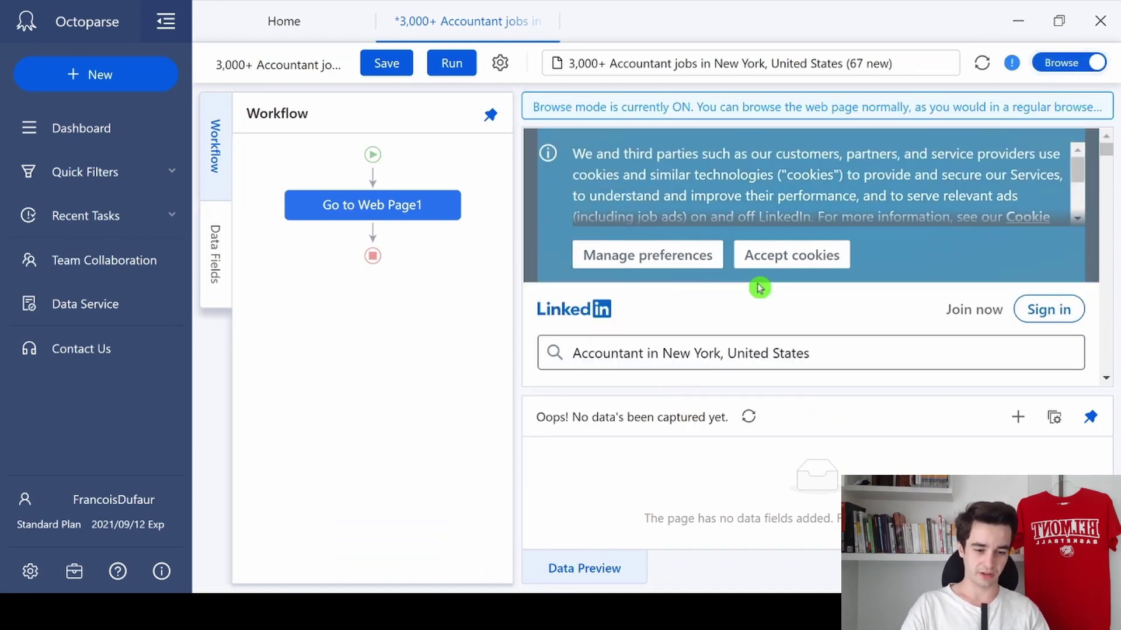
left_click(800, 261)
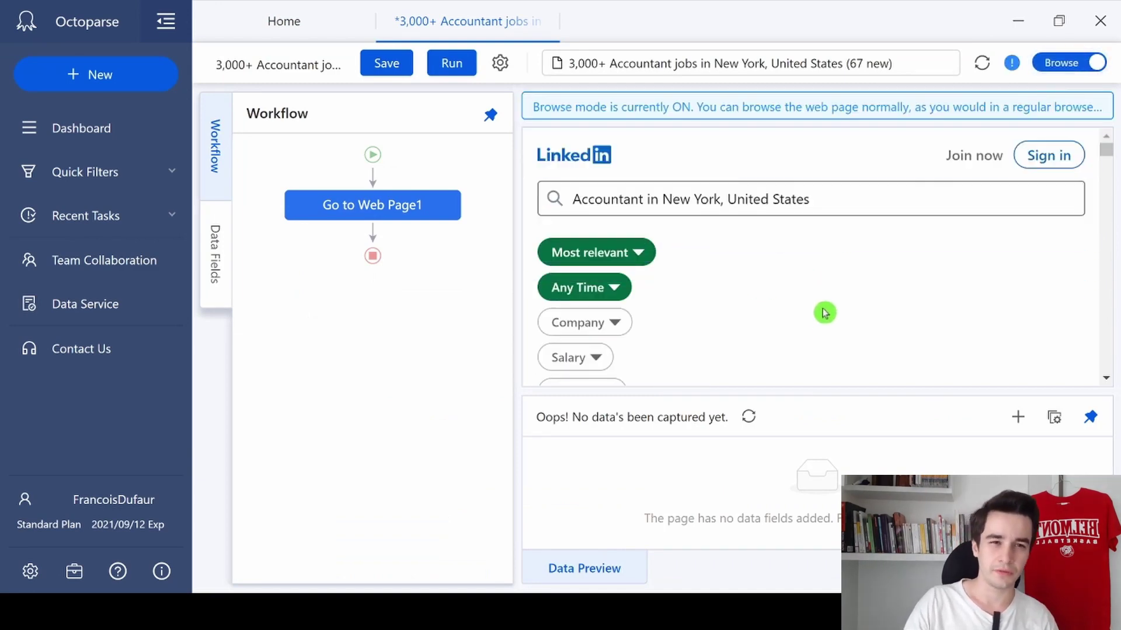
scroll(829, 298, "down", 15)
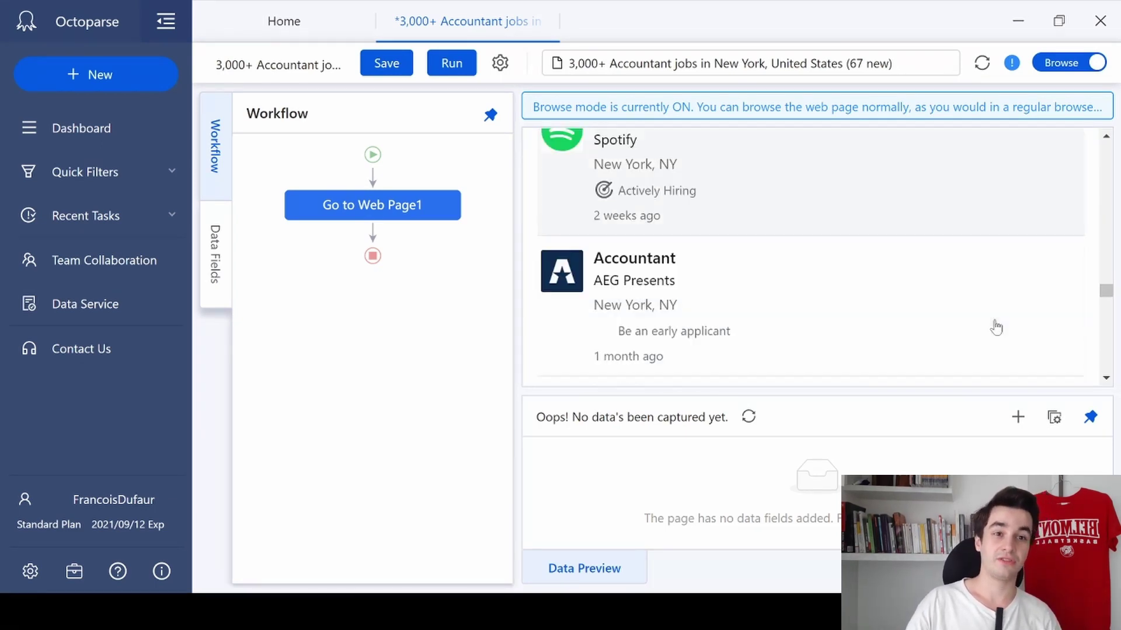
scroll(996, 328, "down", 15)
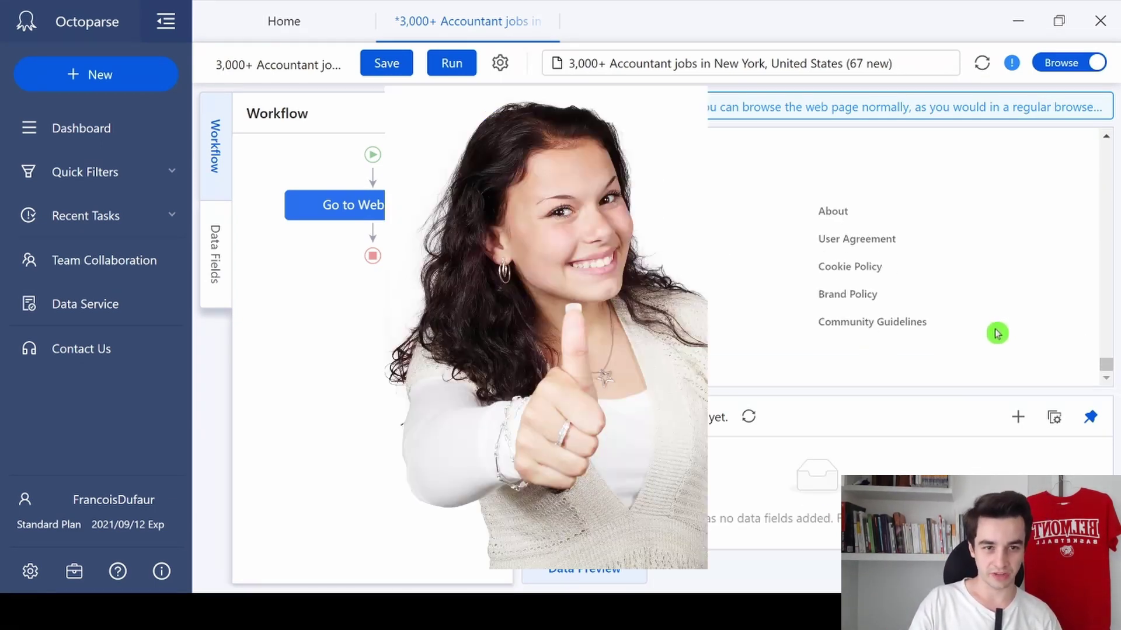
scroll(1001, 324, "down", 5)
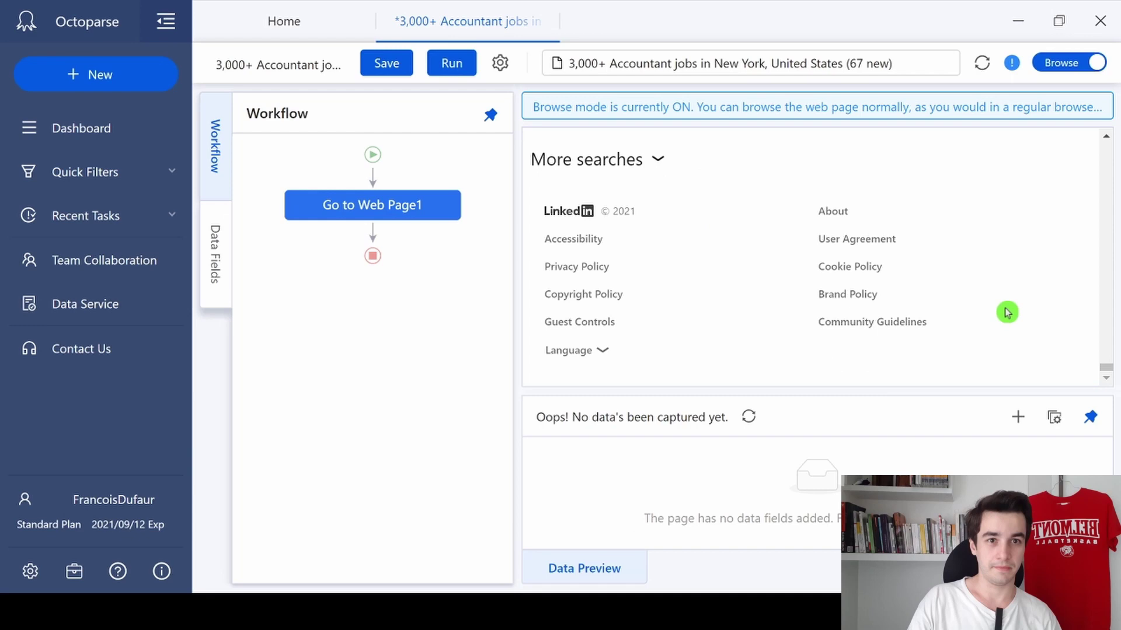
scroll(1018, 265, "down", 5)
scroll(1018, 268, "down", 10)
scroll(1018, 269, "down", 10)
scroll(1020, 268, "down", 10)
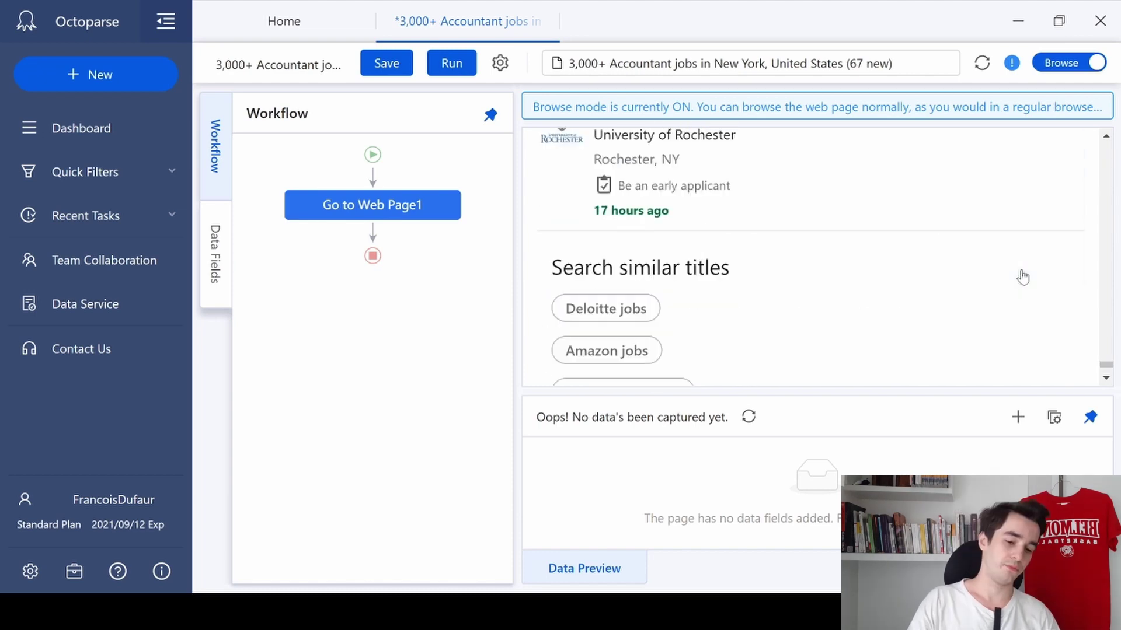
scroll(1021, 280, "down", 10)
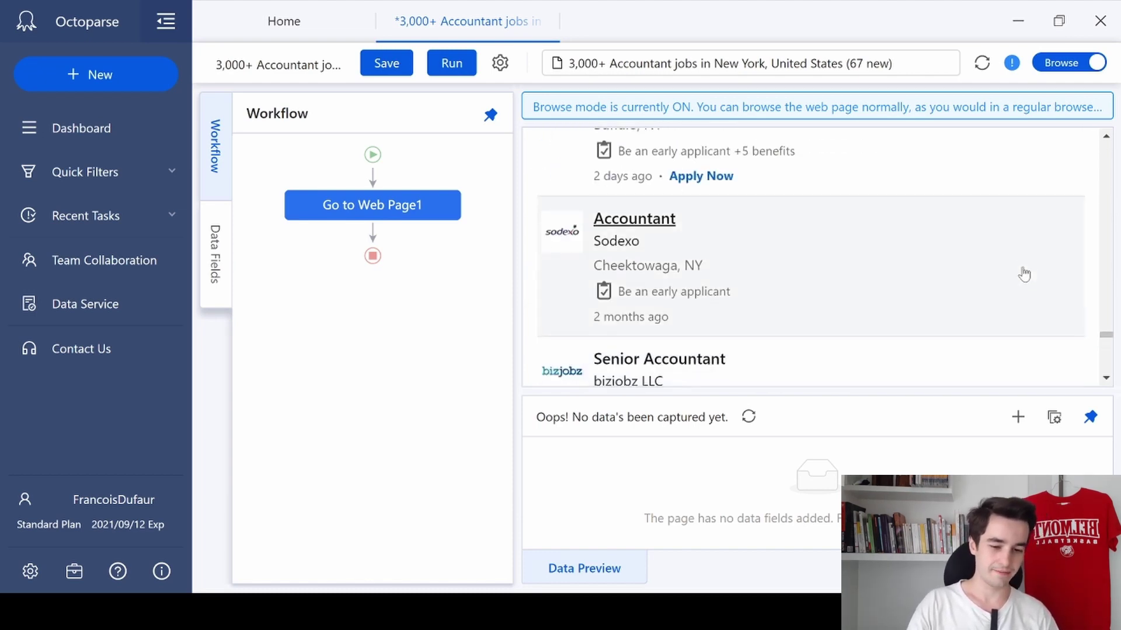
scroll(1019, 299, "down", 5)
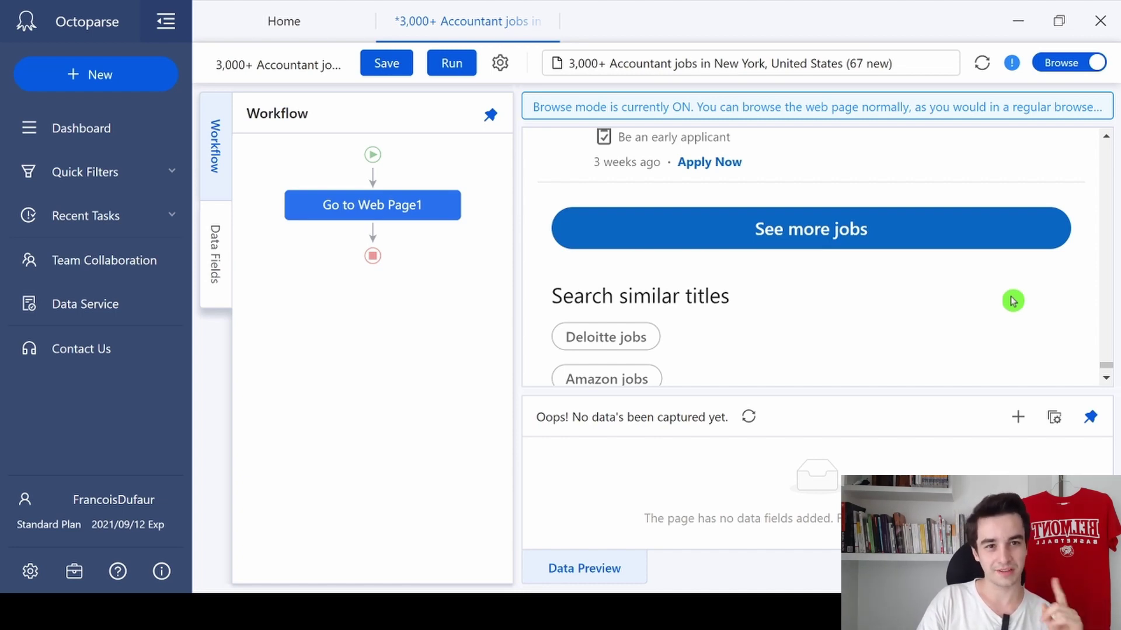
Glance at the Go to Web Page settings, then turn off browse mode
left_click(420, 207)
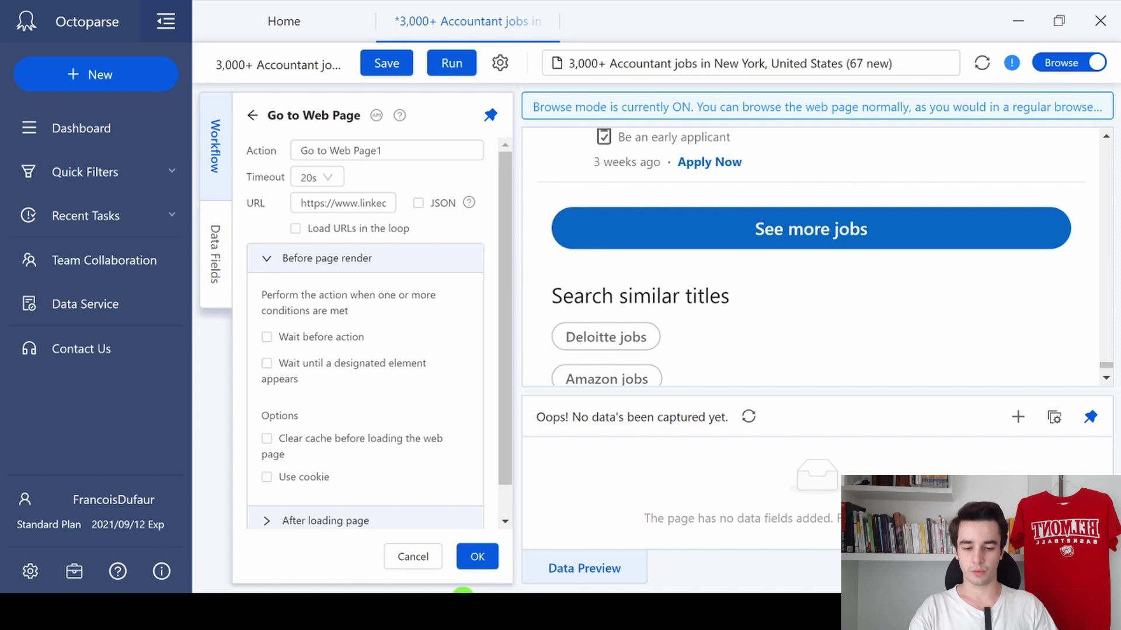
left_click(467, 569)
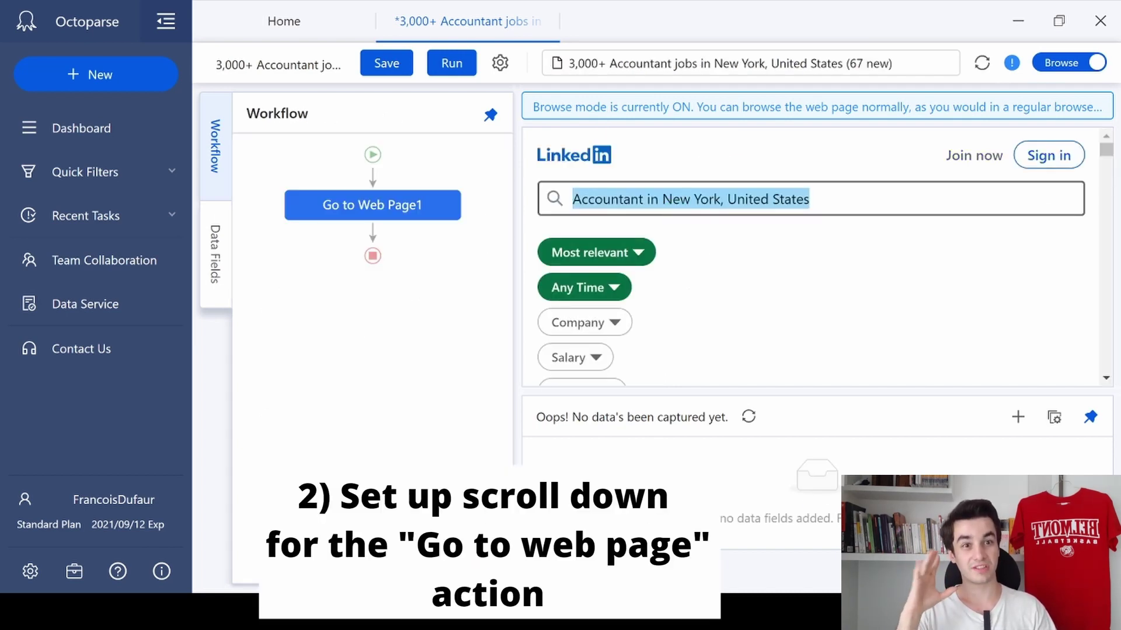
left_click(1050, 65)
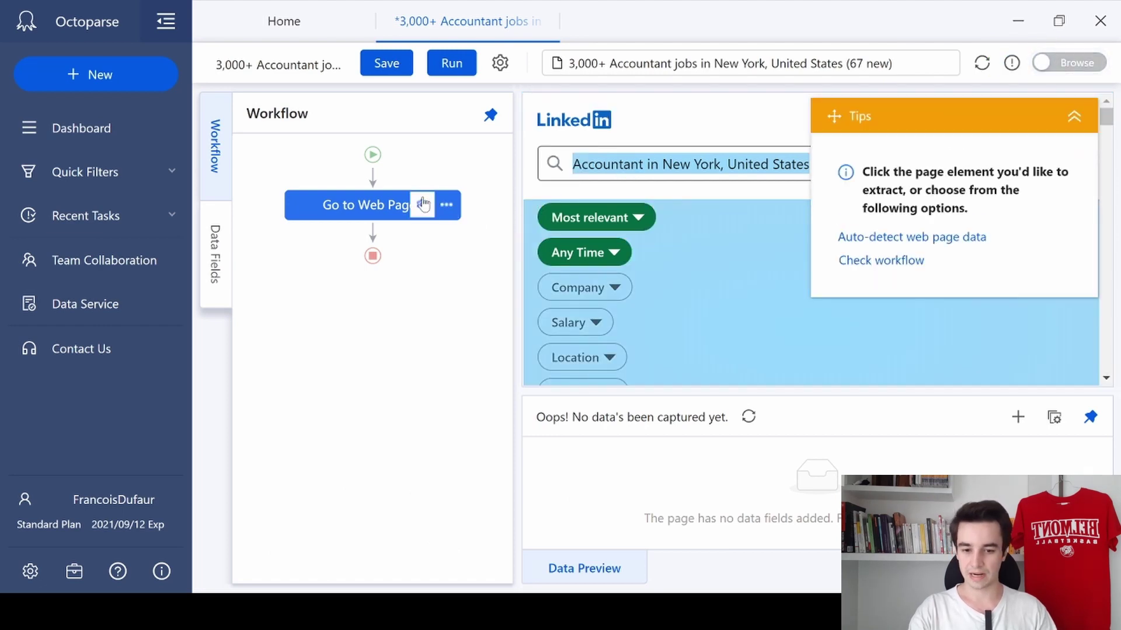
Enable scrolling to the page bottom 6 times after the page loads
left_click(423, 204)
scroll(333, 486, "down", 1)
left_click(329, 492)
scroll(344, 450, "down", 3)
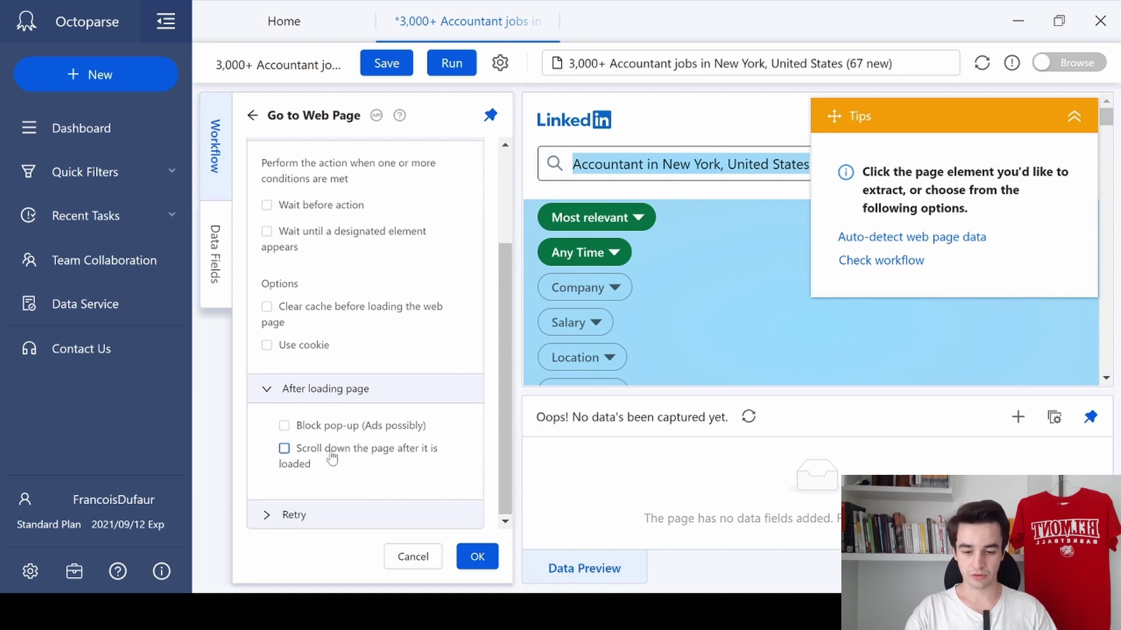
left_click(332, 457)
scroll(448, 327, "down", 5)
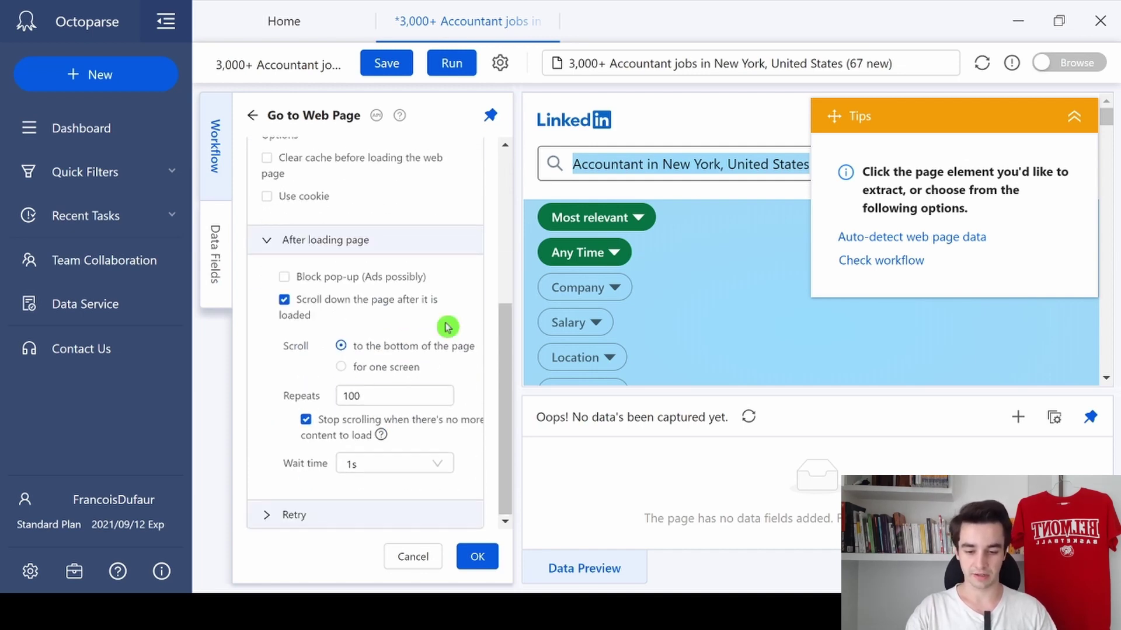
left_click_drag(365, 396, 297, 398)
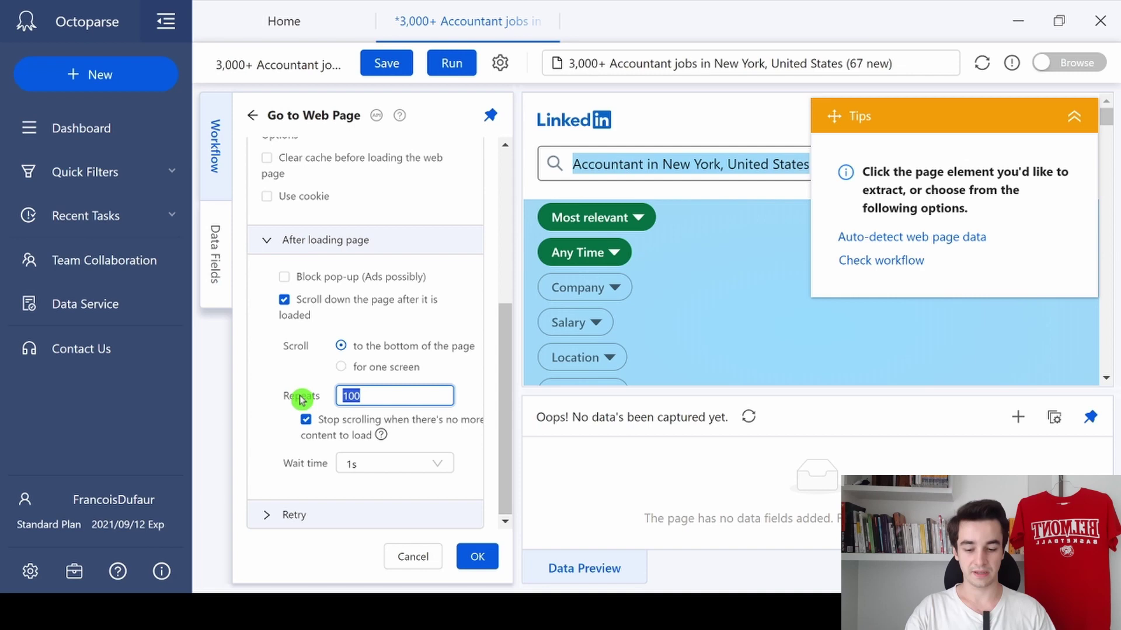
type("6")
Set the post-load wait time to 5s and save the page-load settings
left_click(377, 464)
scroll(388, 529, "down", 3)
scroll(375, 514, "down", 2)
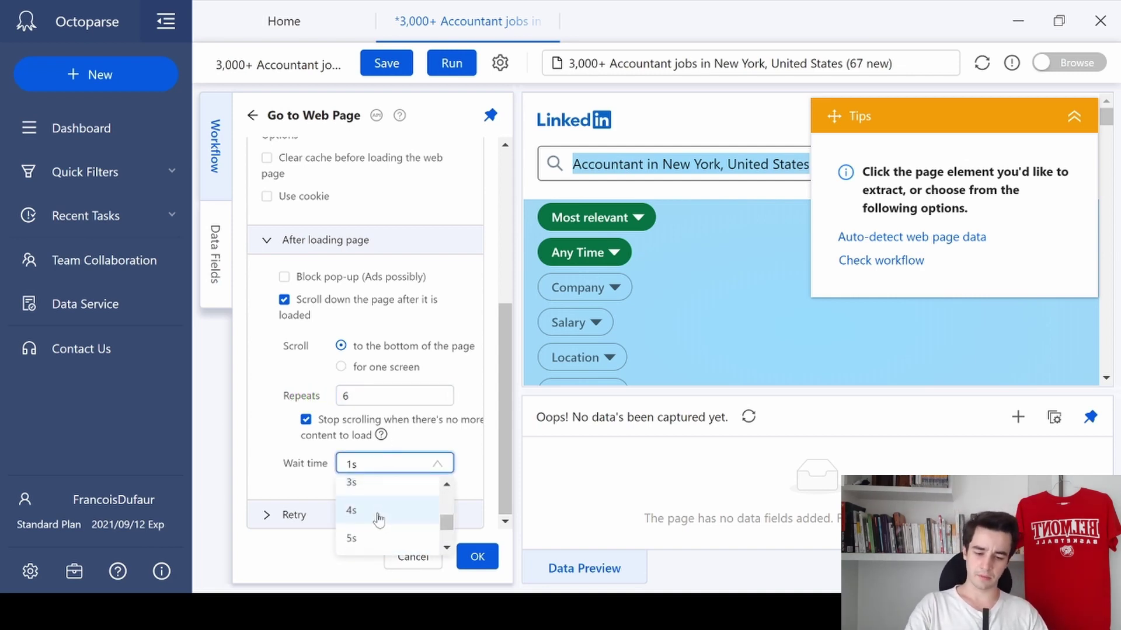
left_click(371, 492)
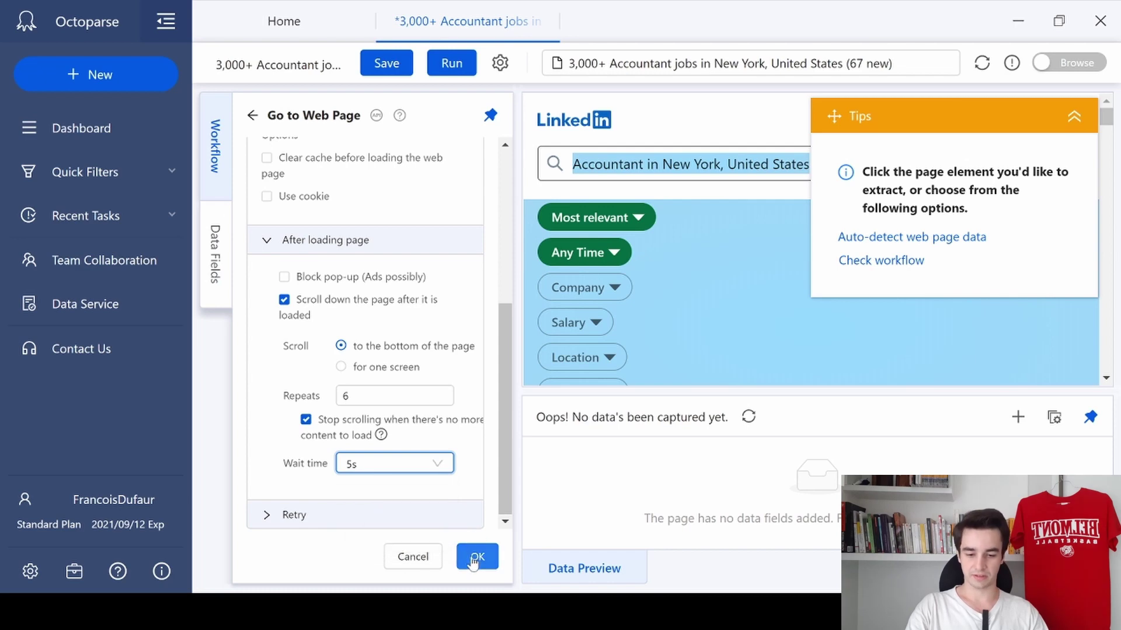
left_click(475, 557)
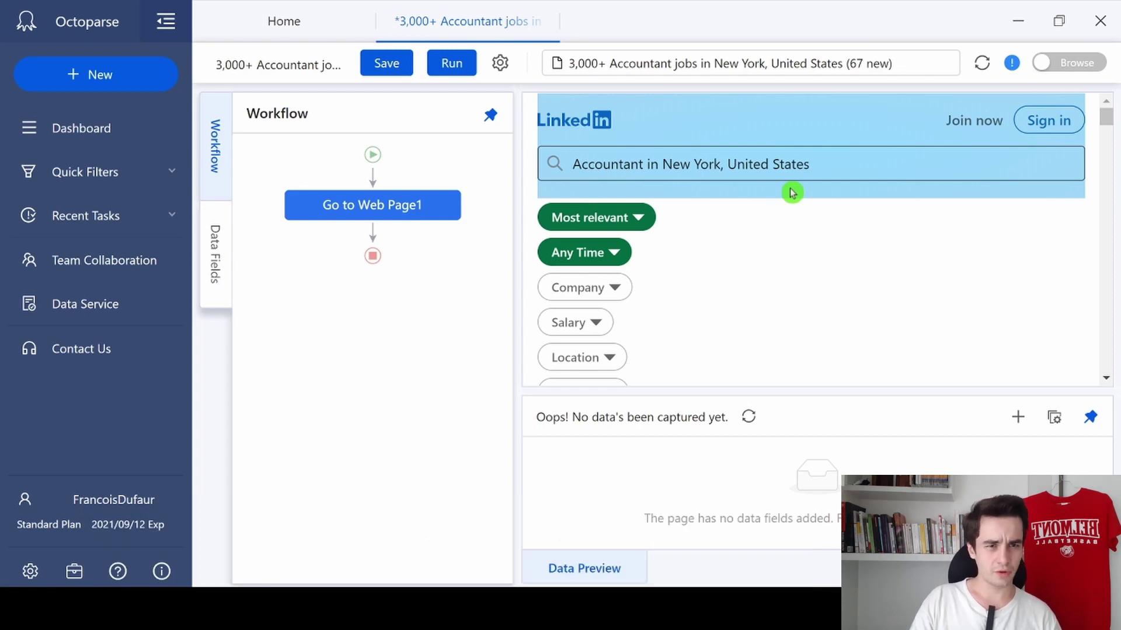
Auto-detect the 174 job listings and create a loop-and-extract workflow without a page scroll
left_click(1013, 64)
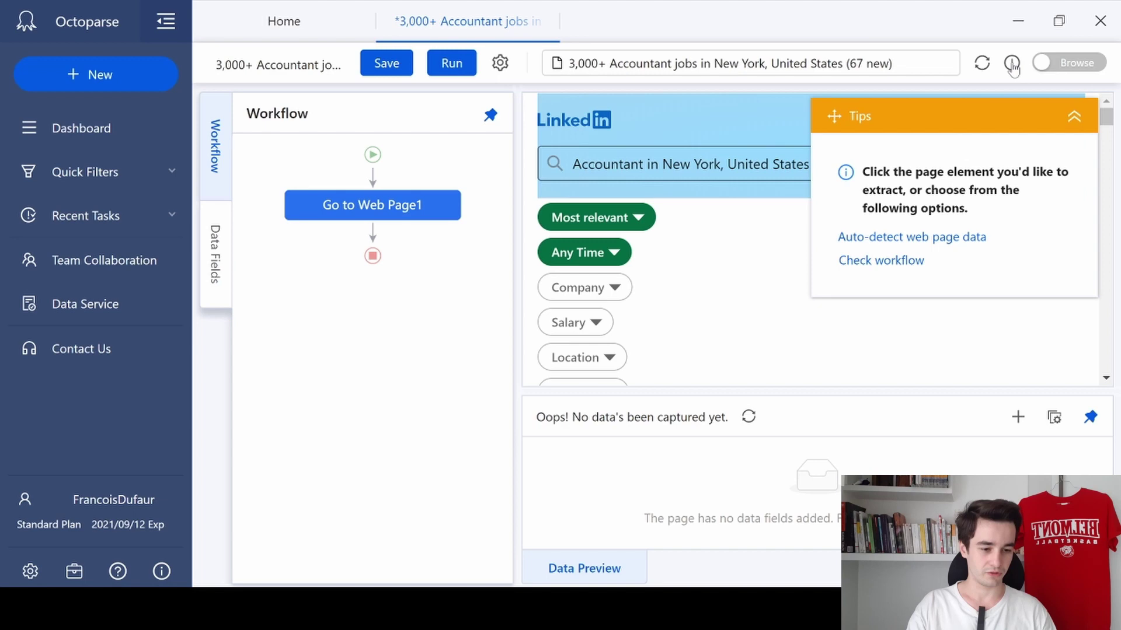
left_click(906, 238)
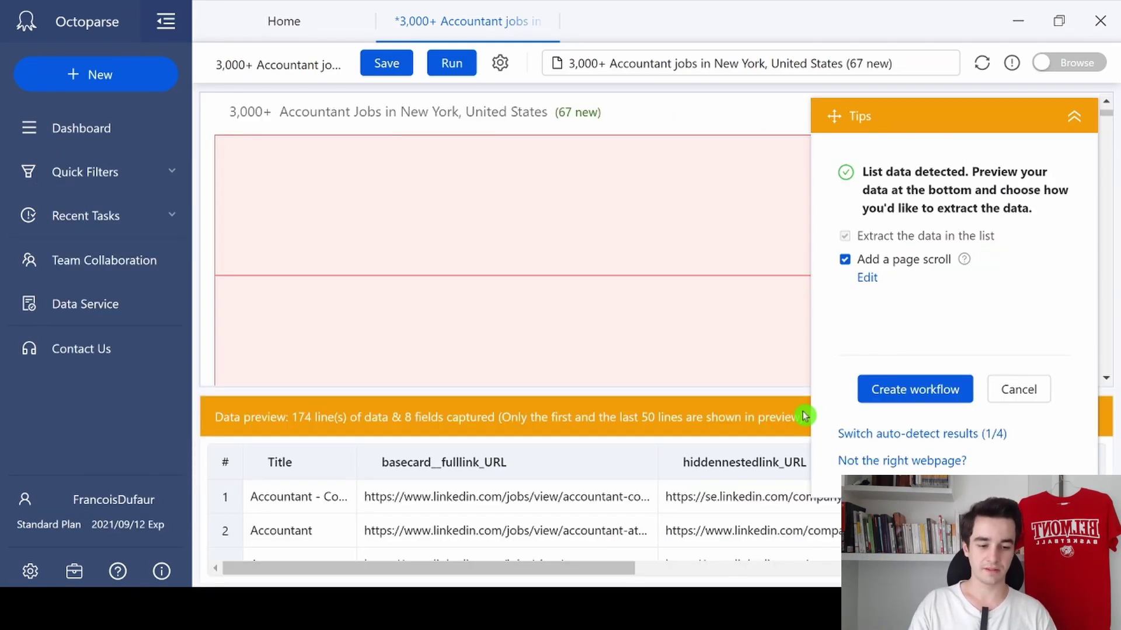
scroll(584, 326, "up", 3)
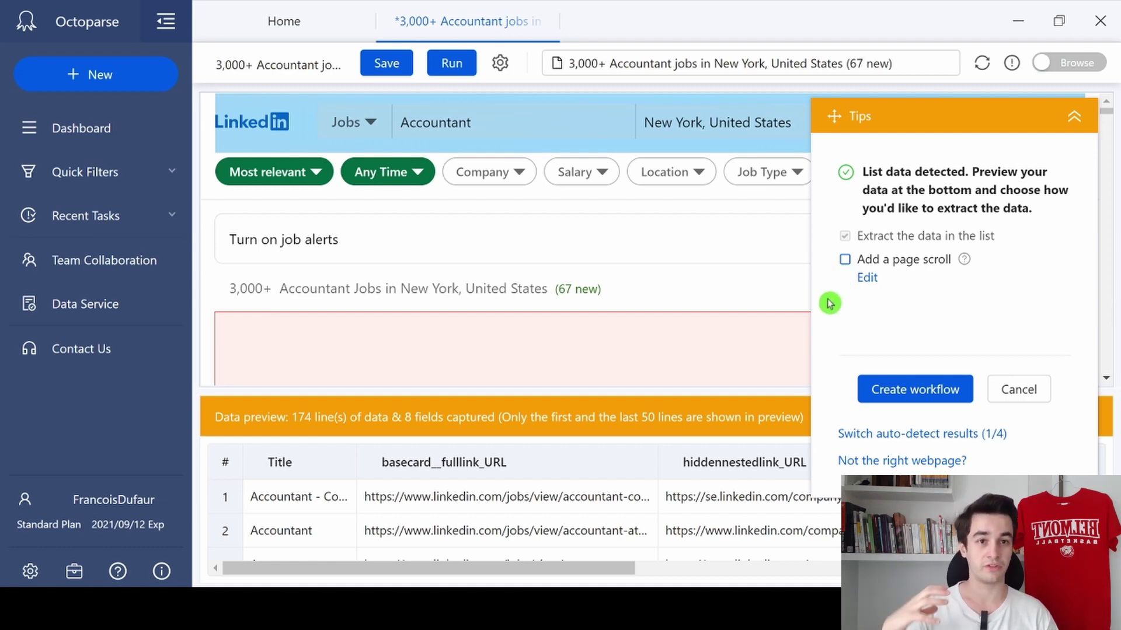
left_click(924, 389)
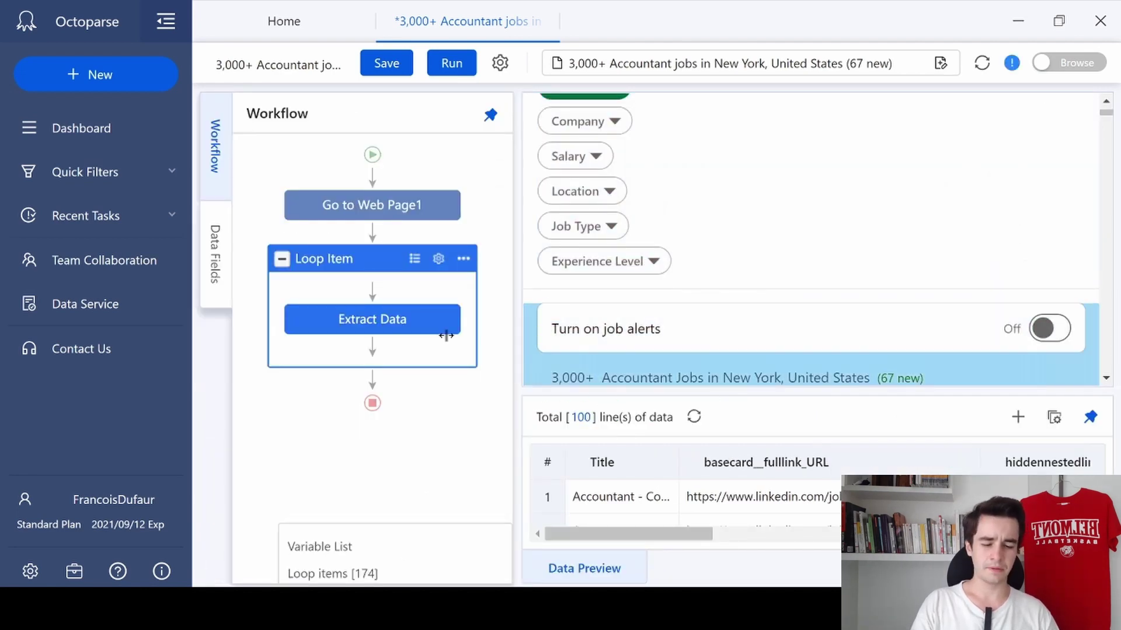
Open the Extract Data fields and rename basecard_fulllink_URL to URL
left_click(437, 317)
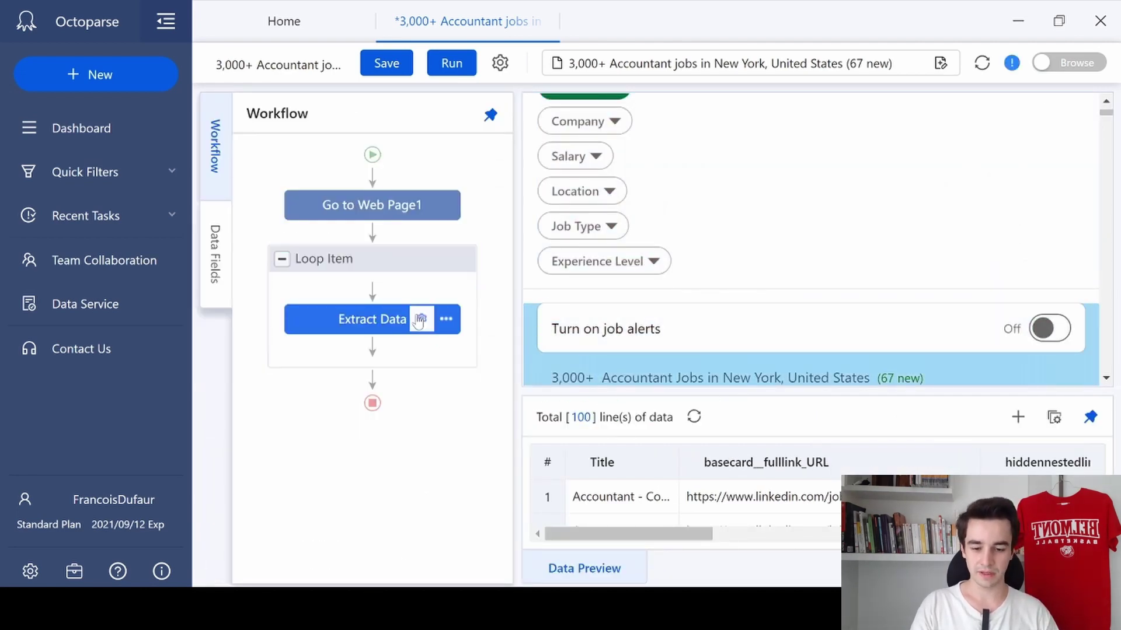
left_click(422, 320)
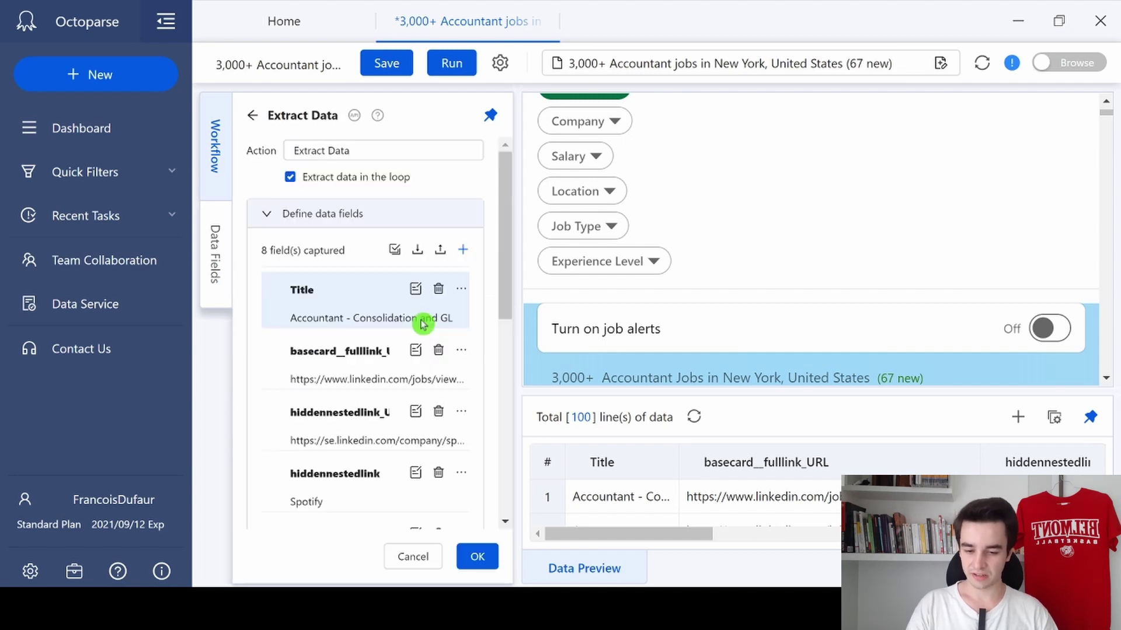
left_click(342, 320)
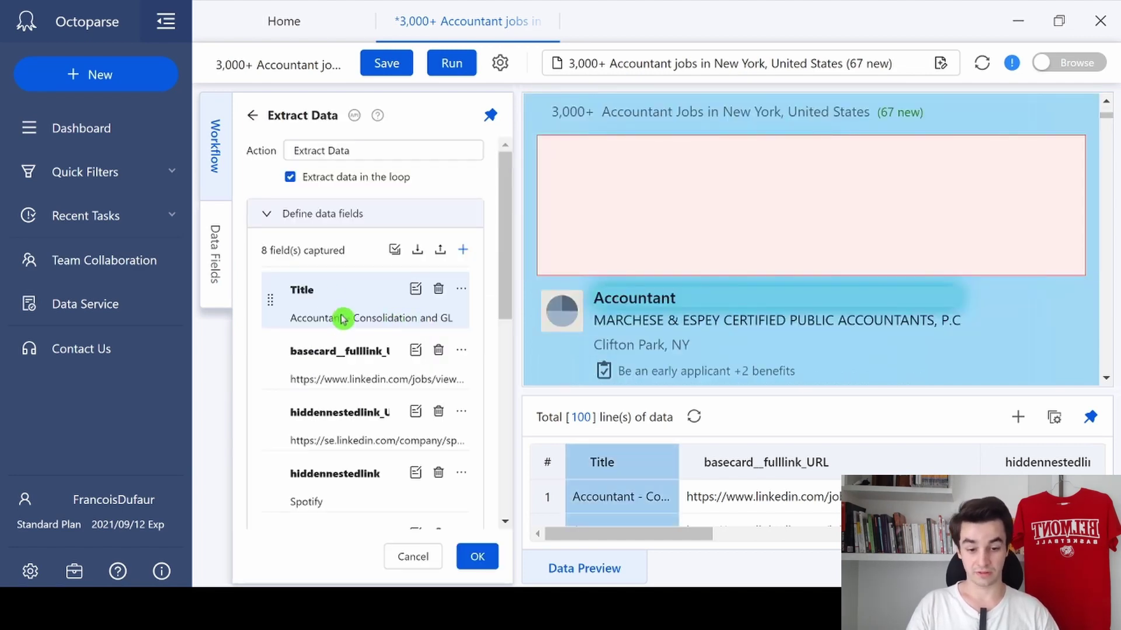
left_click(338, 351)
left_click_drag(309, 351, 410, 360)
type("URL")
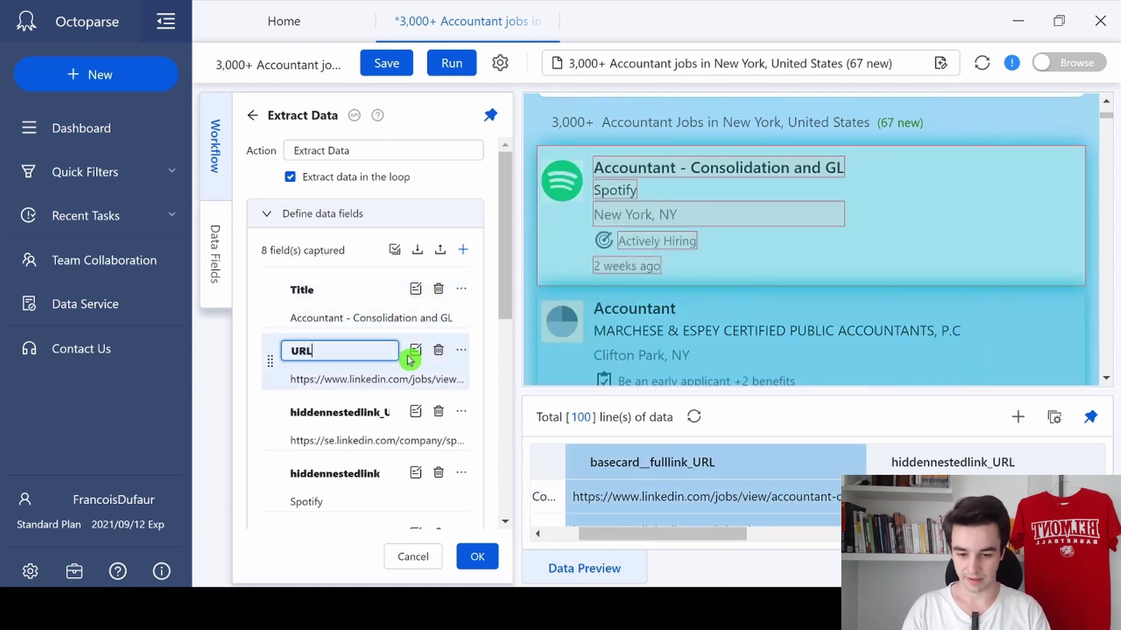
Delete hiddennestedlink_URL and rename the next two fields to Company and Location
scroll(552, 502, "down", 1)
scroll(420, 334, "down", 2)
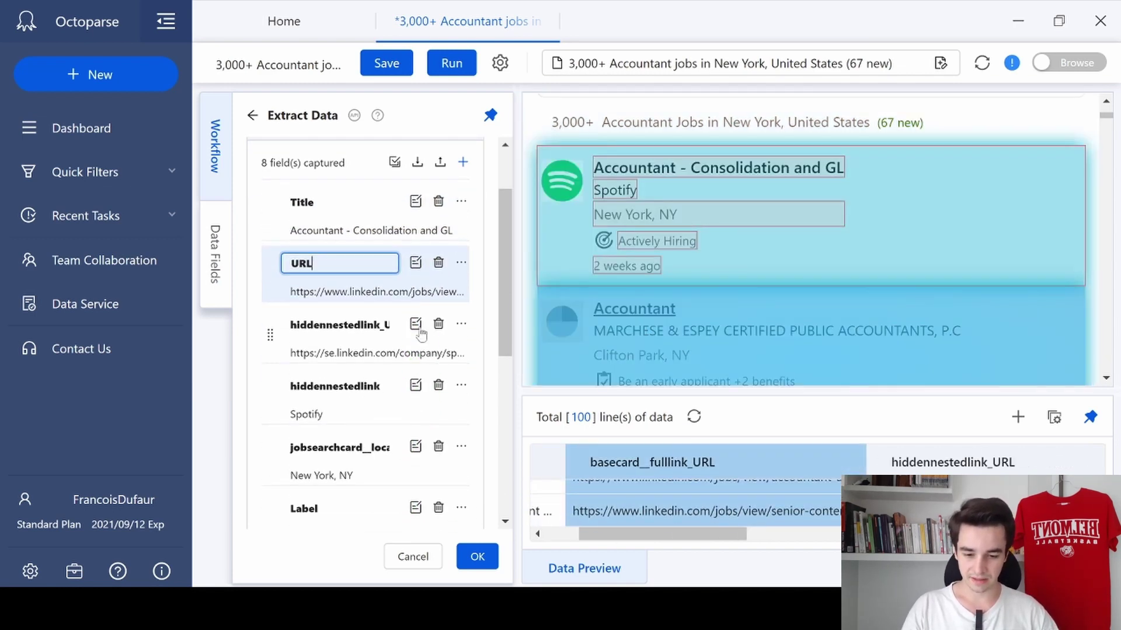
left_click(437, 323)
left_click(292, 351)
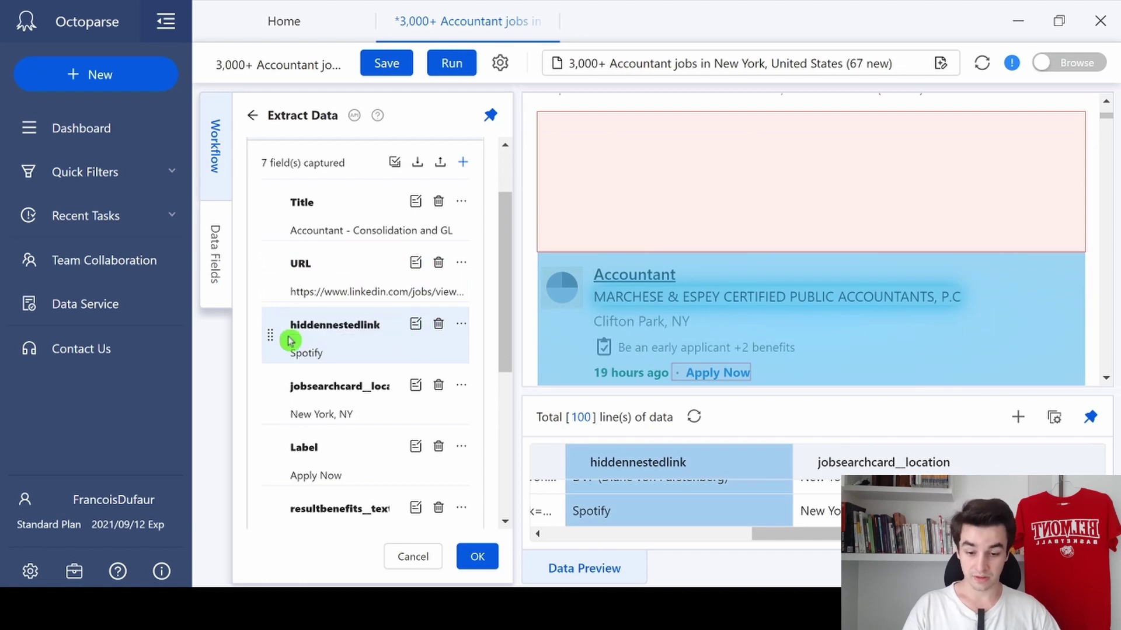
key("ctrl+a")
type("c")
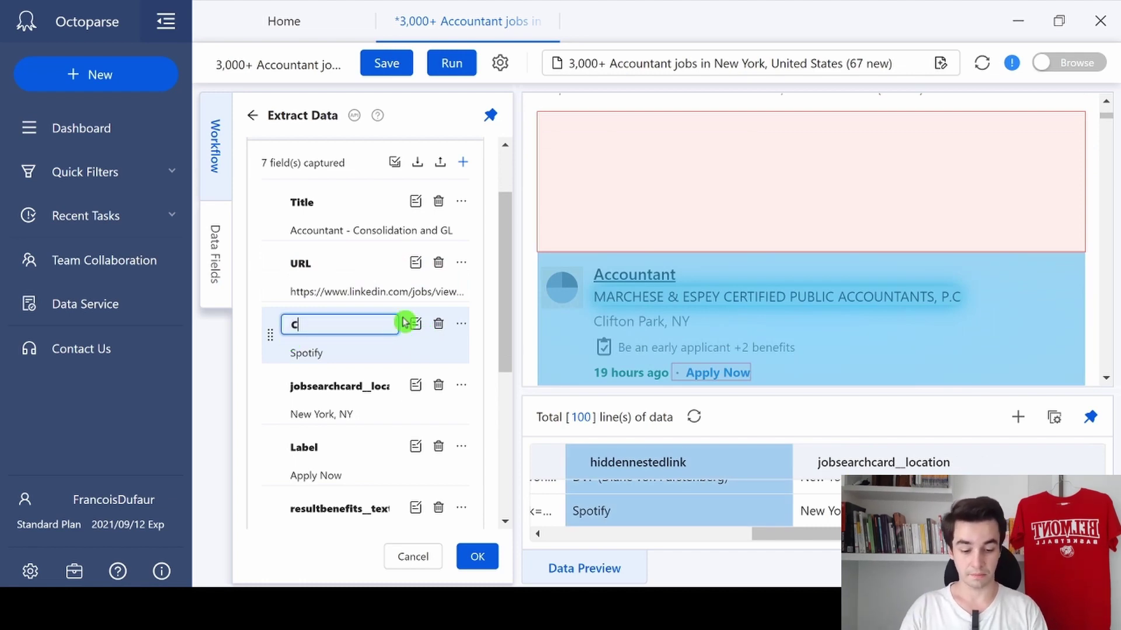
key("Tab")
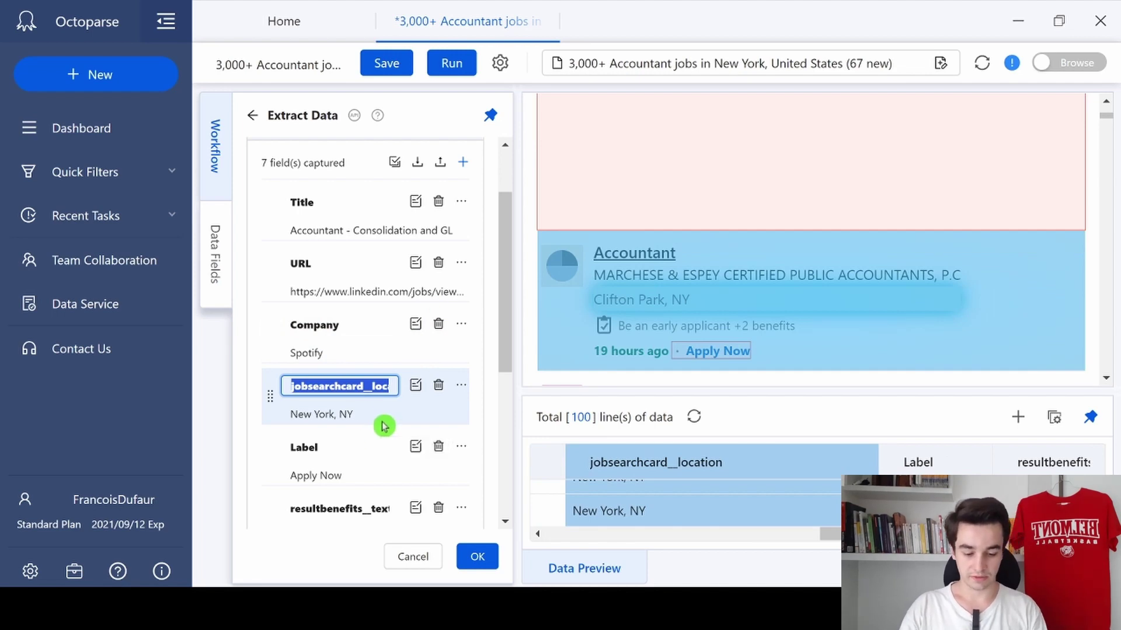
type("Location")
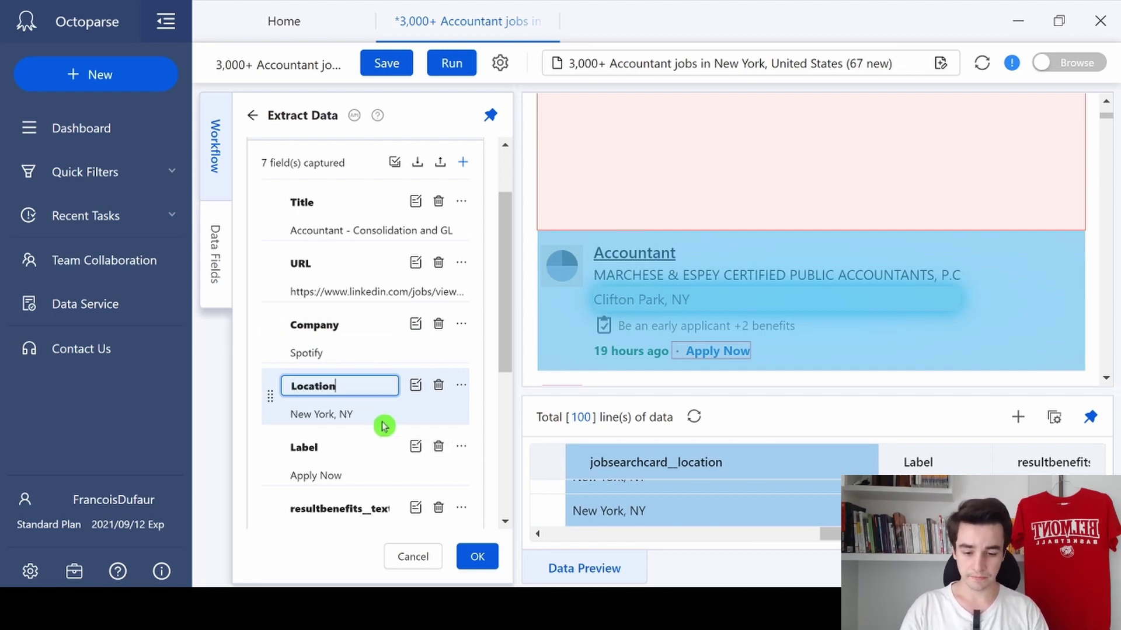
scroll(397, 438, "down", 3)
key("Return")
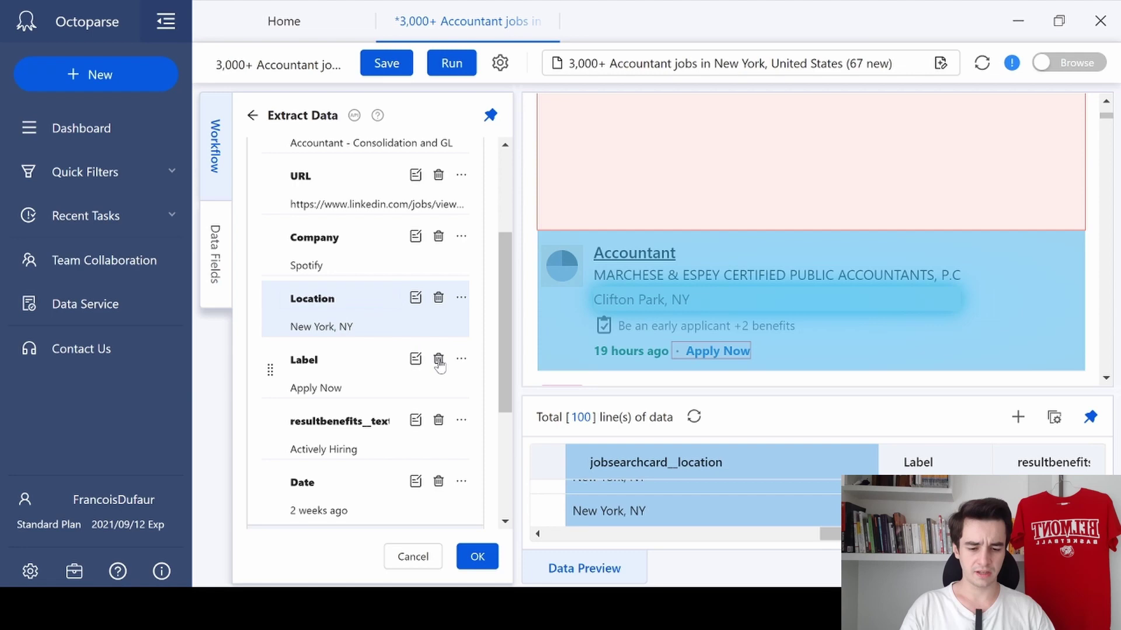
Delete the Label and resultbenefits_text fields and save the five remaining fields
left_click(438, 360)
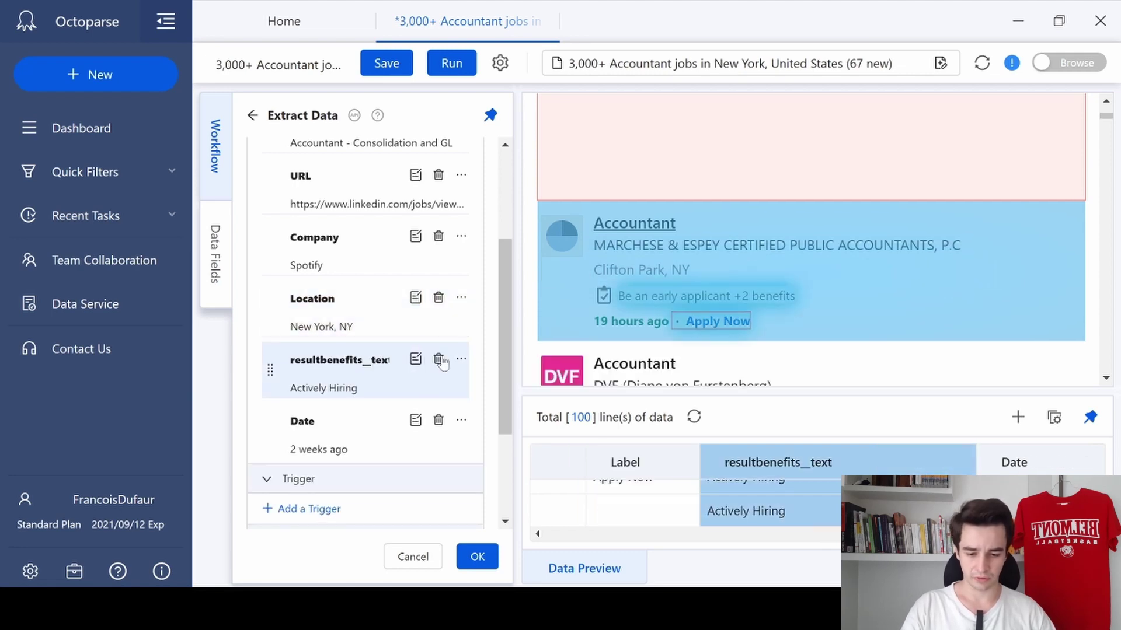
left_click(439, 360)
scroll(403, 328, "down", 5)
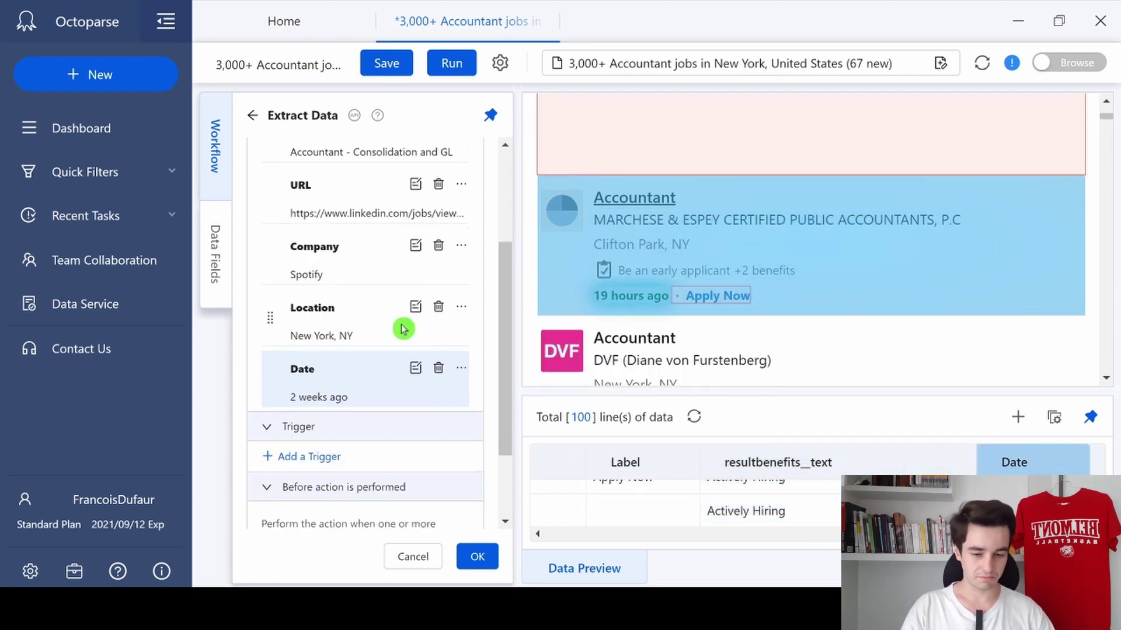
scroll(433, 393, "down", 3)
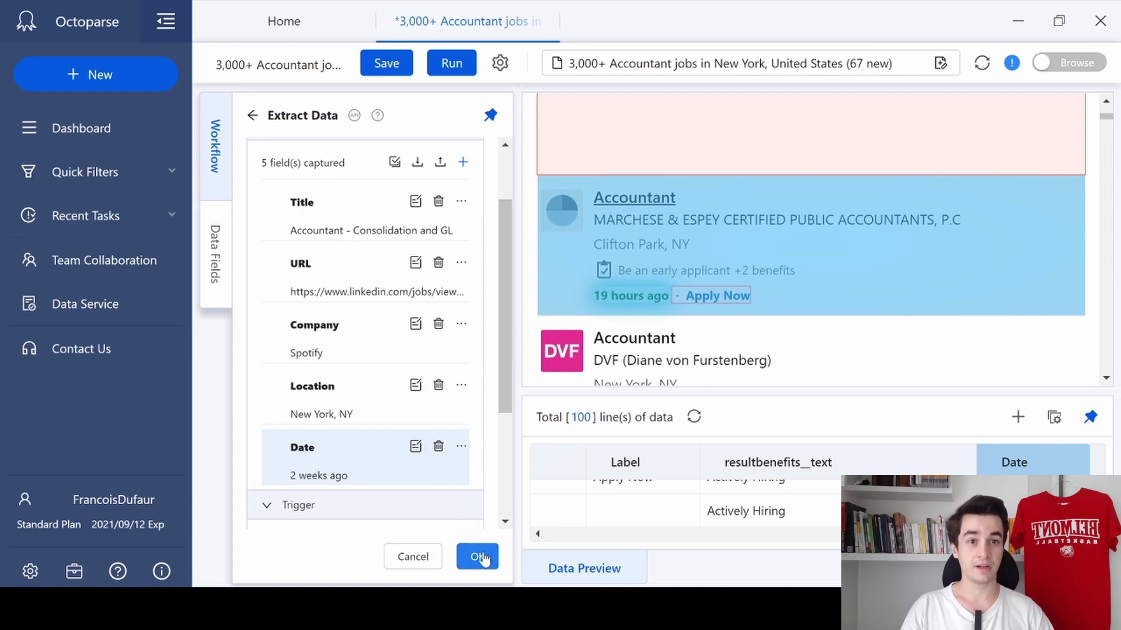
left_click(479, 558)
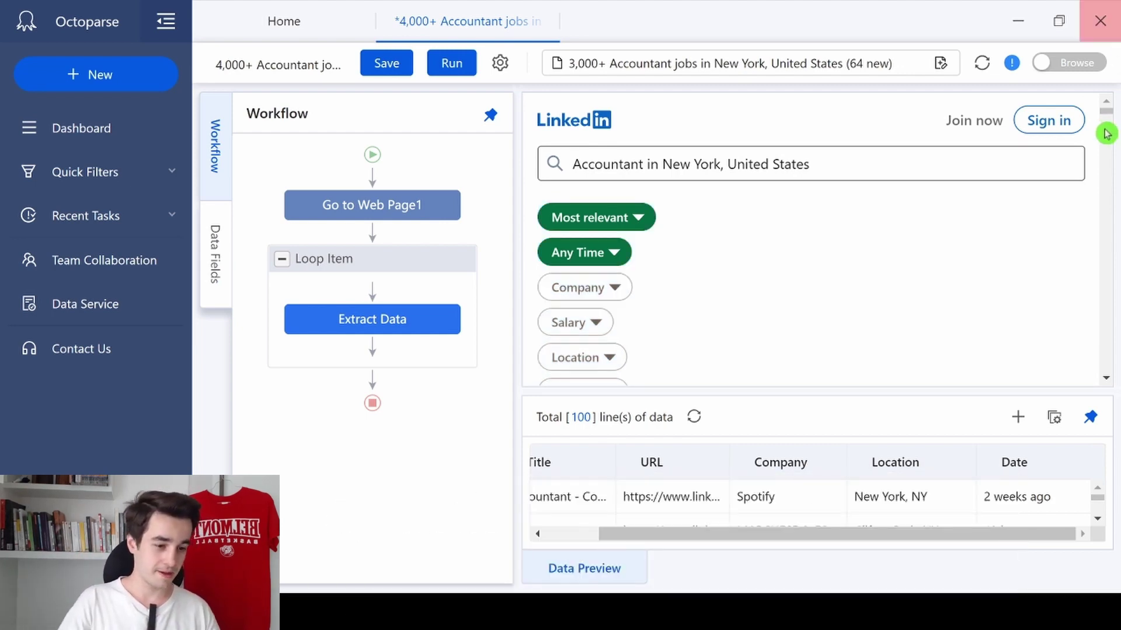
Scroll the job page to the See more jobs button and bring up Smart Tips
left_click_drag(1108, 116, 1109, 140)
scroll(1111, 206, "down", 10)
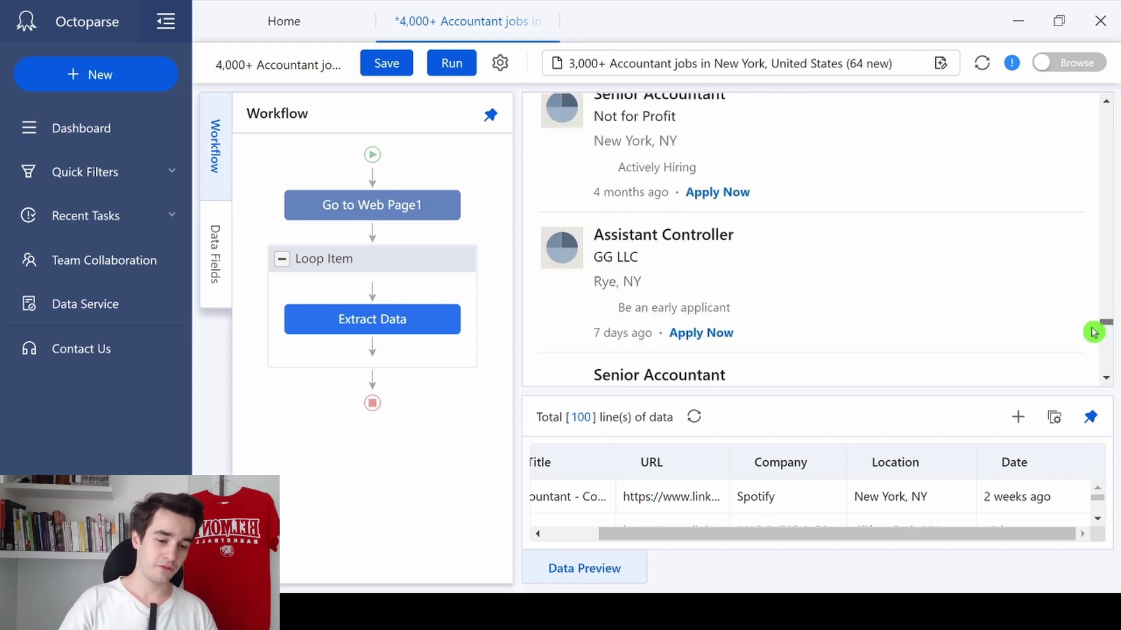
scroll(983, 268, "up", 3)
scroll(933, 272, "up", 3)
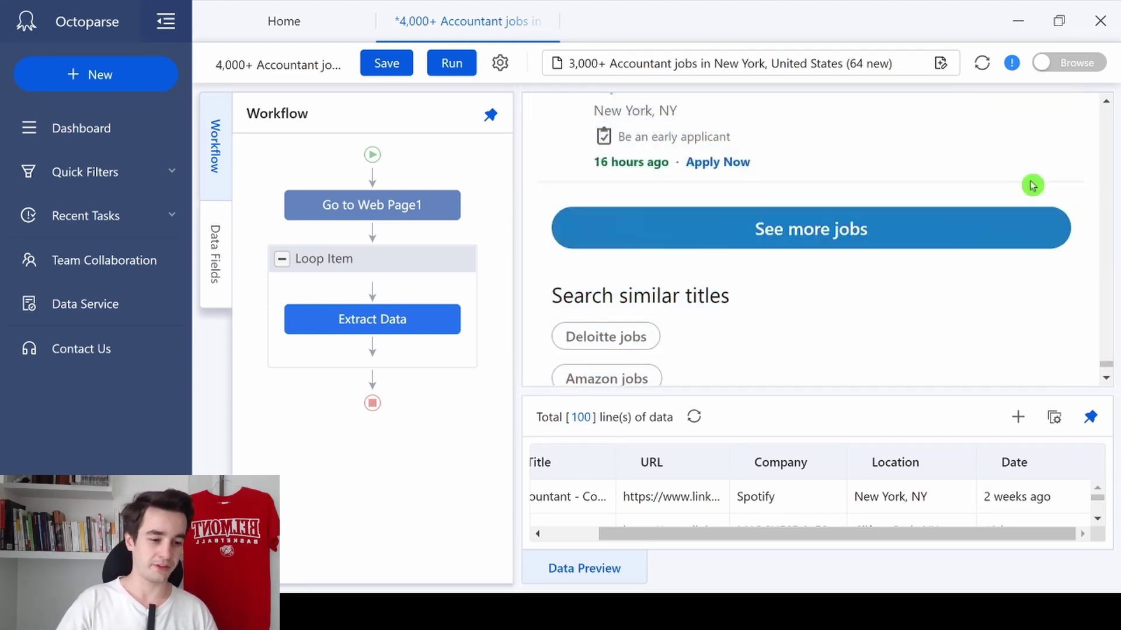
left_click(1012, 63)
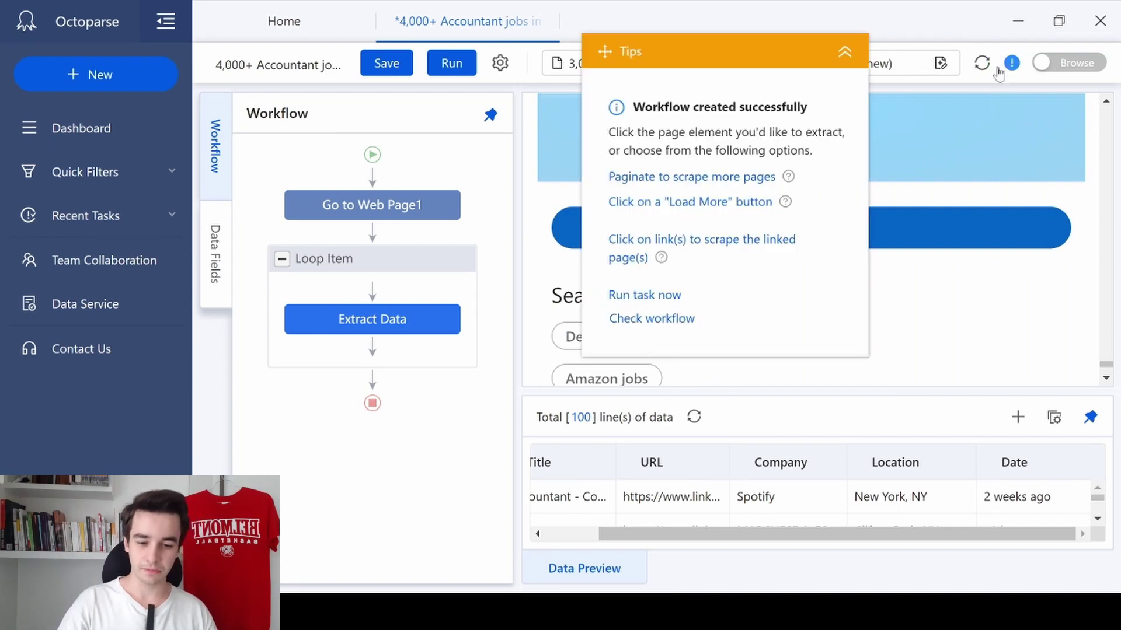
Add a load-more click on the See more jobs button with a 10s AJAX timeout
left_click_drag(693, 59, 303, 71)
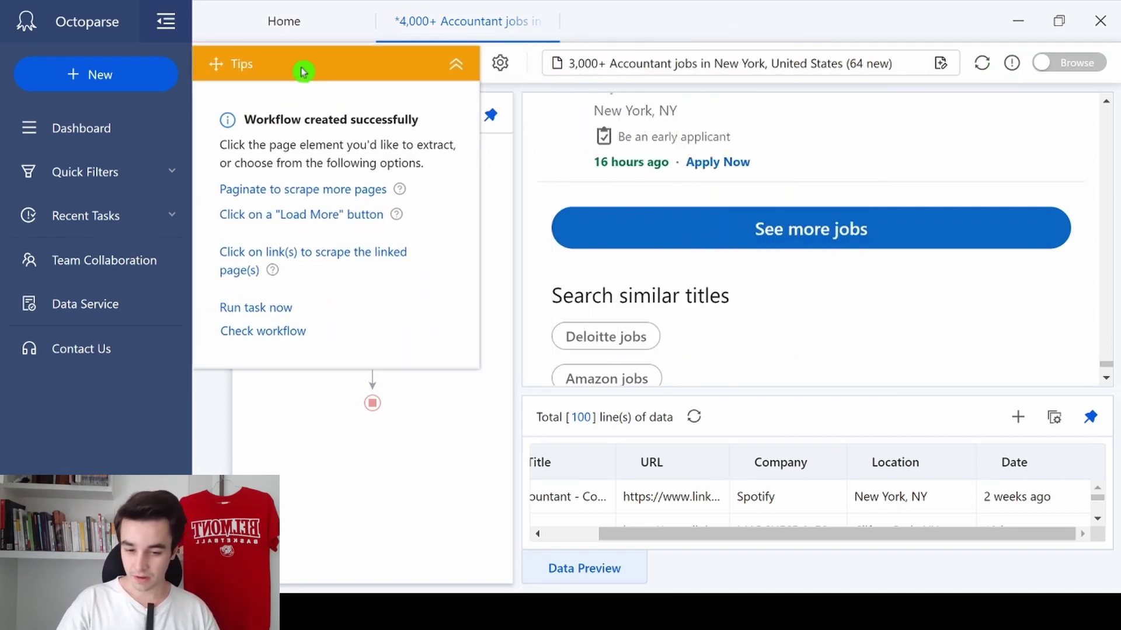
left_click(304, 215)
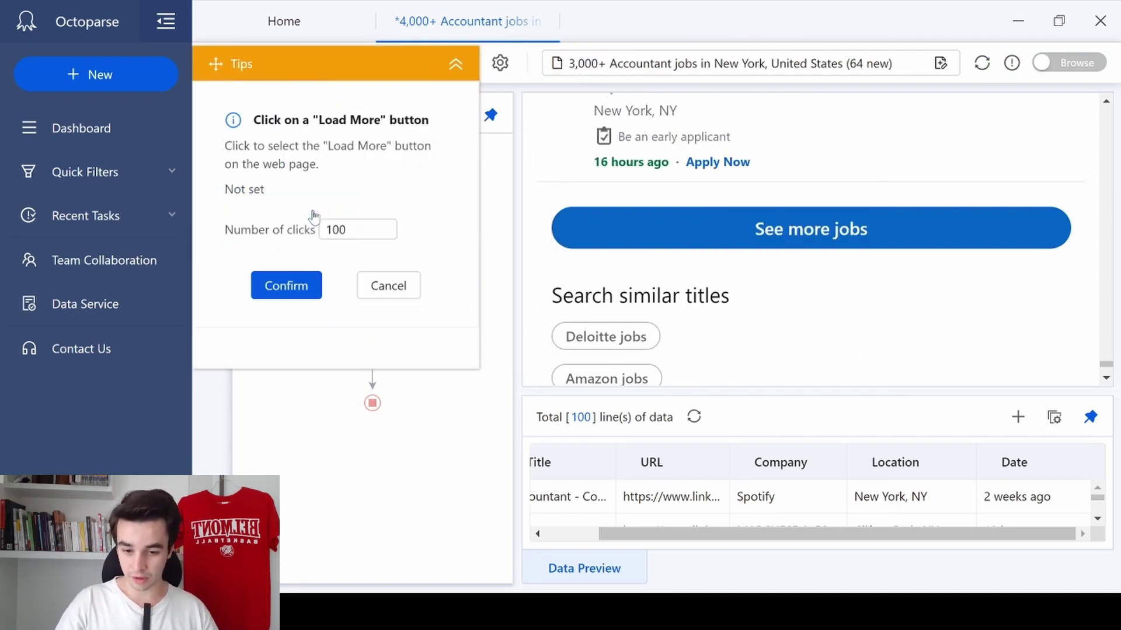
left_click(755, 230)
left_click(303, 311)
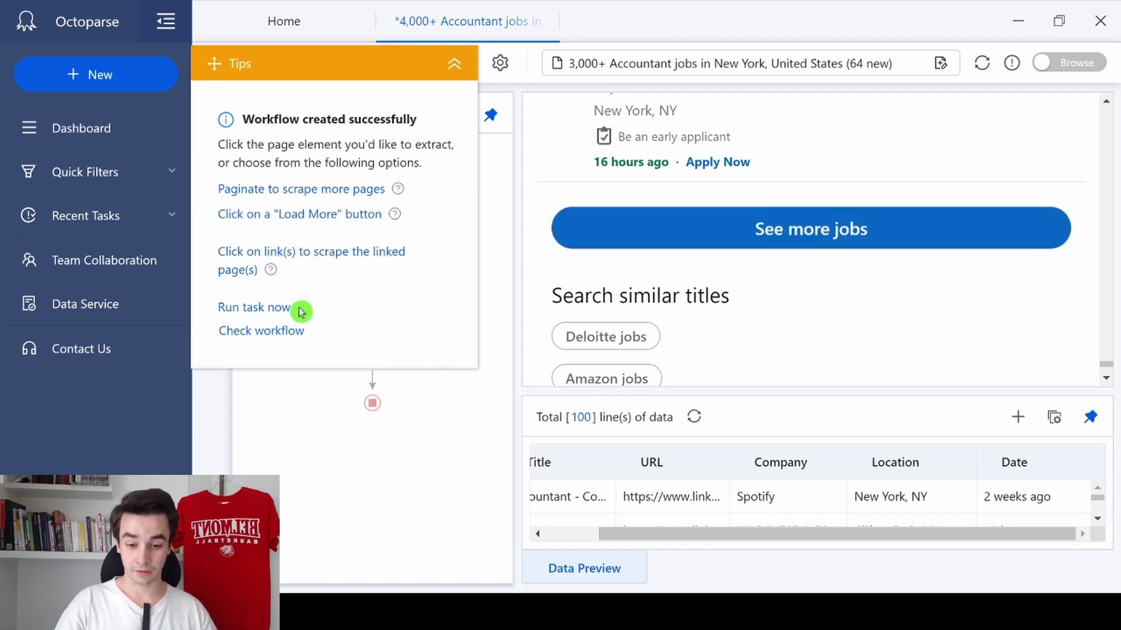
left_click(358, 243)
scroll(343, 304, "down", 3)
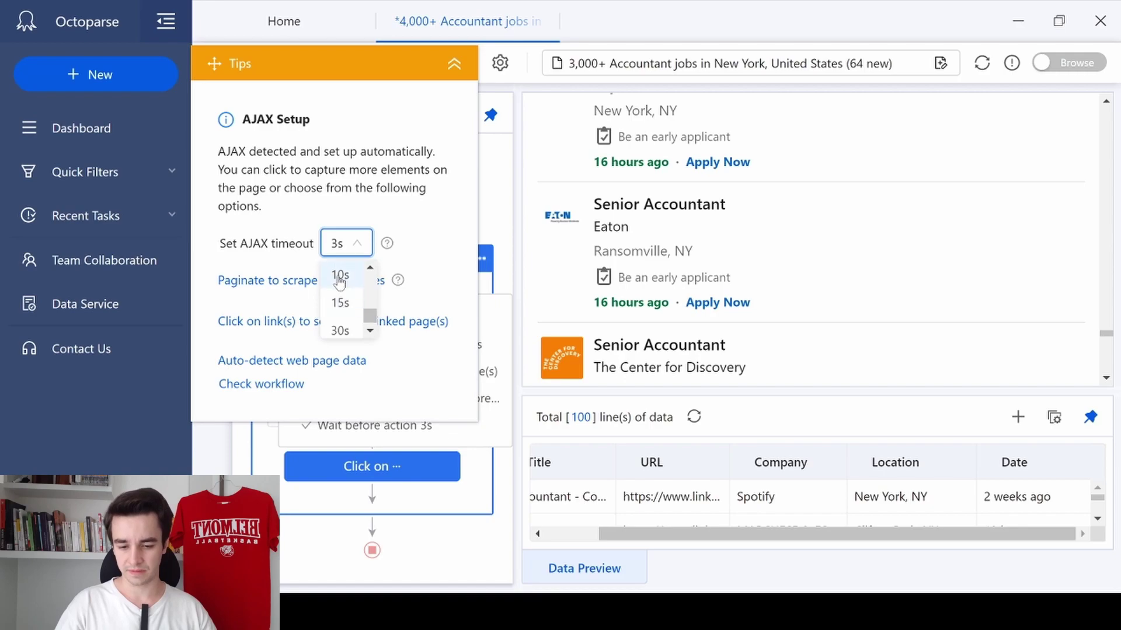
left_click(339, 277)
left_click(454, 65)
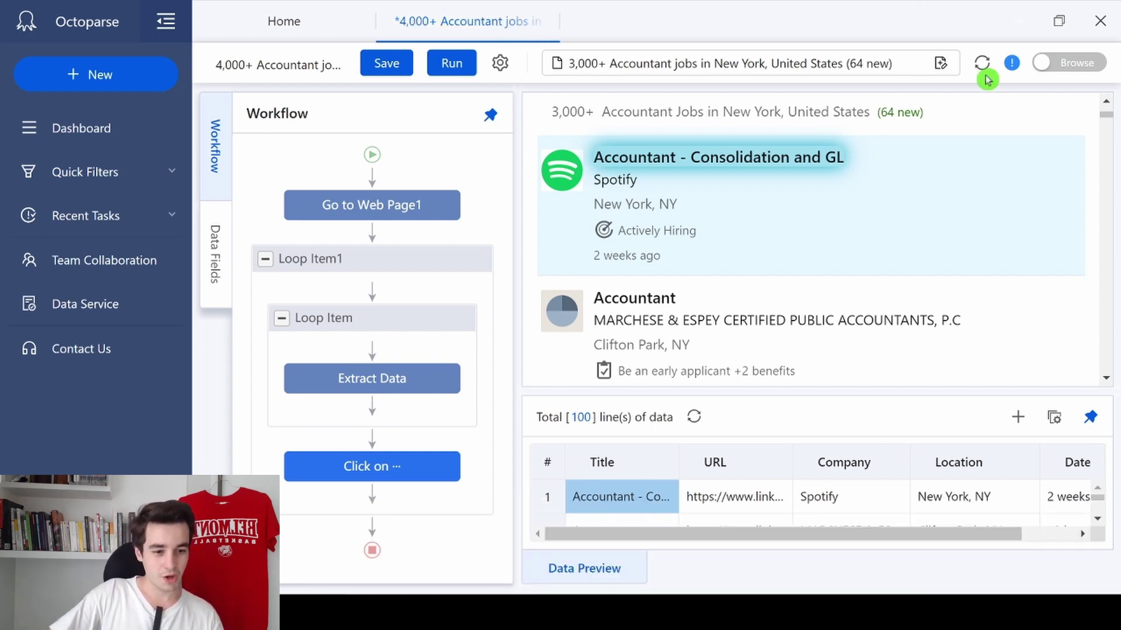
Add a step that follows each job's URL field to its LinkedIn detail page
left_click(1014, 66)
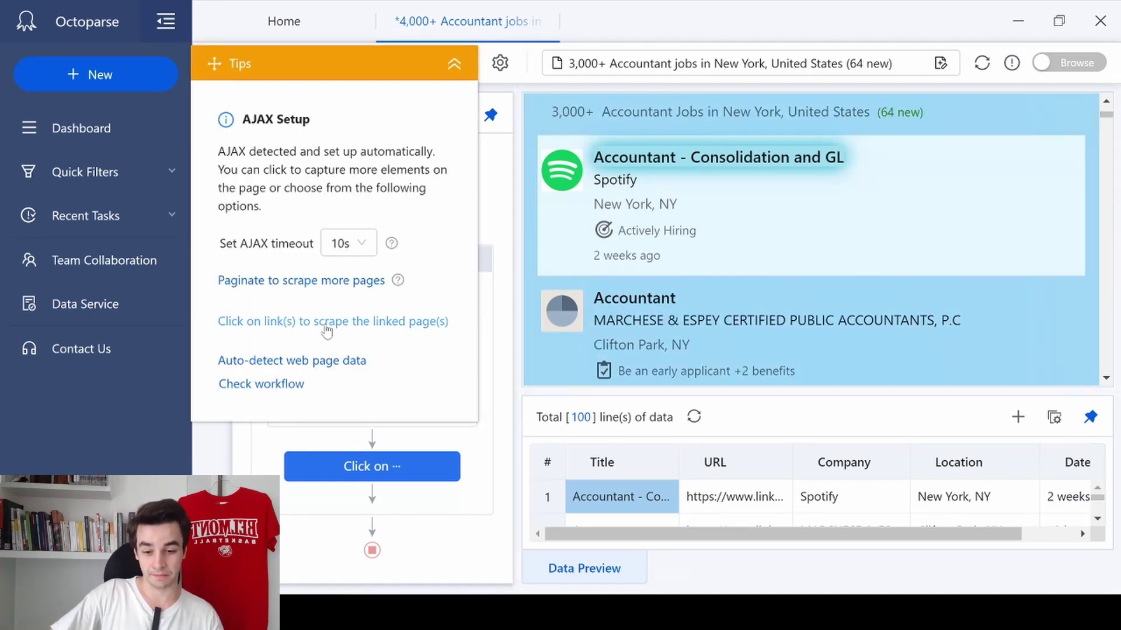
left_click(327, 322)
left_click(260, 232)
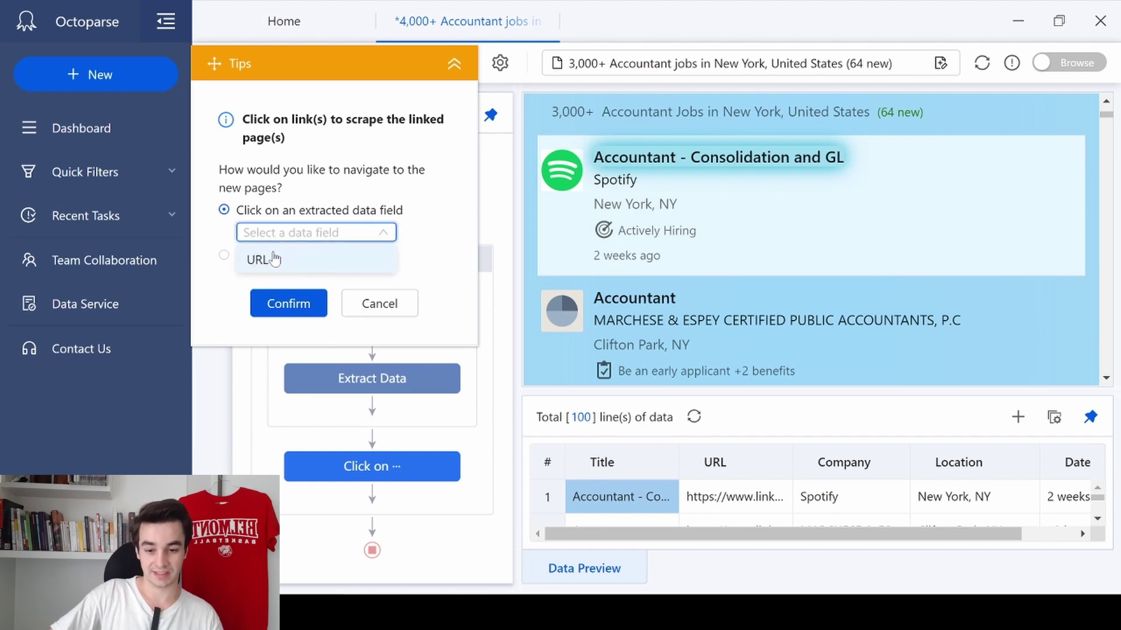
left_click(270, 260)
left_click(288, 304)
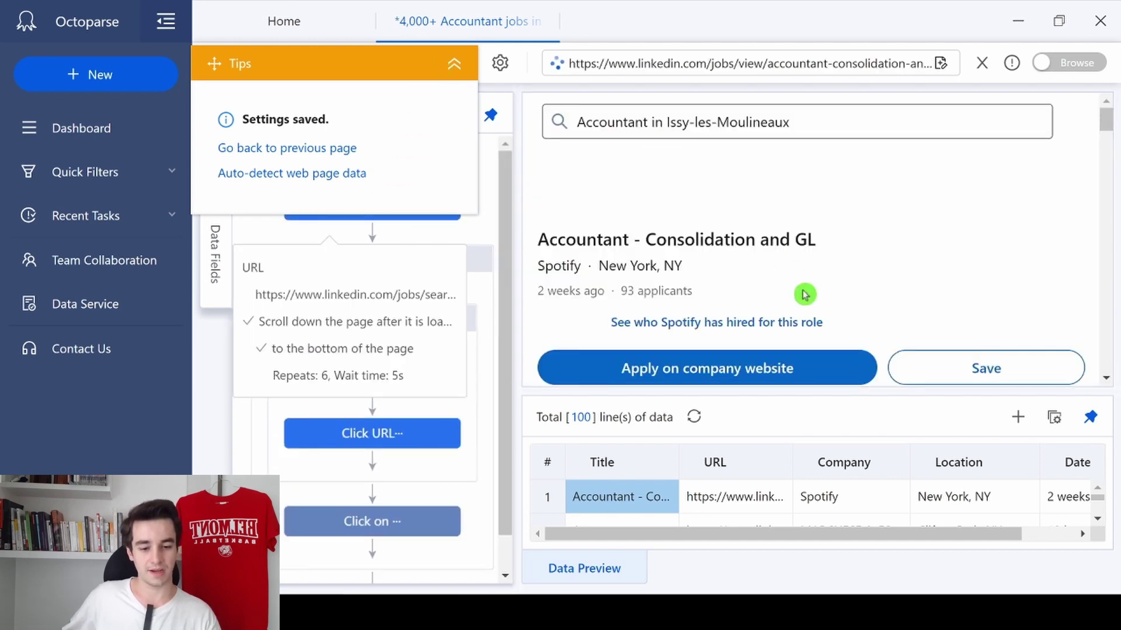
scroll(847, 242, "down", 2)
scroll(847, 242, "down", 2)
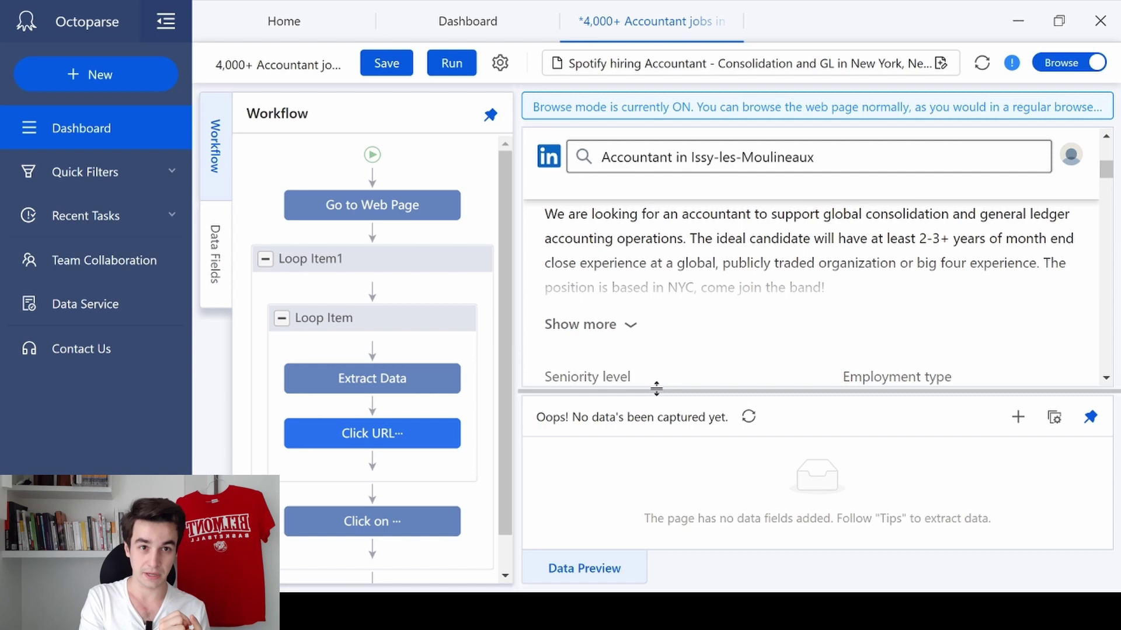
Set the Click URL step to load job pages in the same tab with AJAX and a 7s timeout
mouse_move(419, 438)
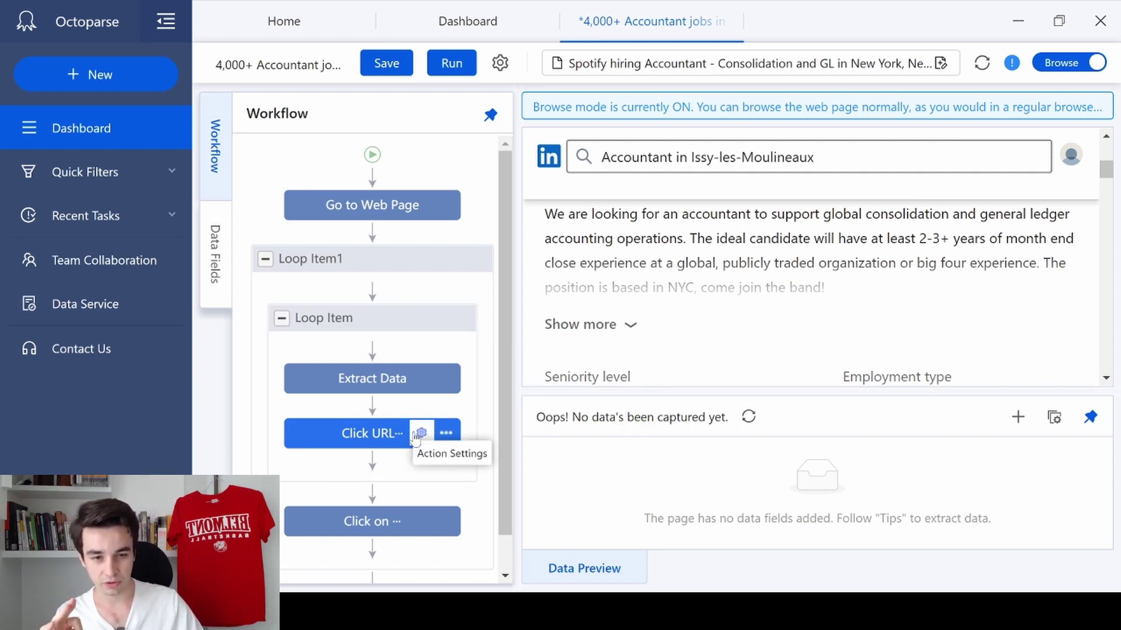
left_click(419, 434)
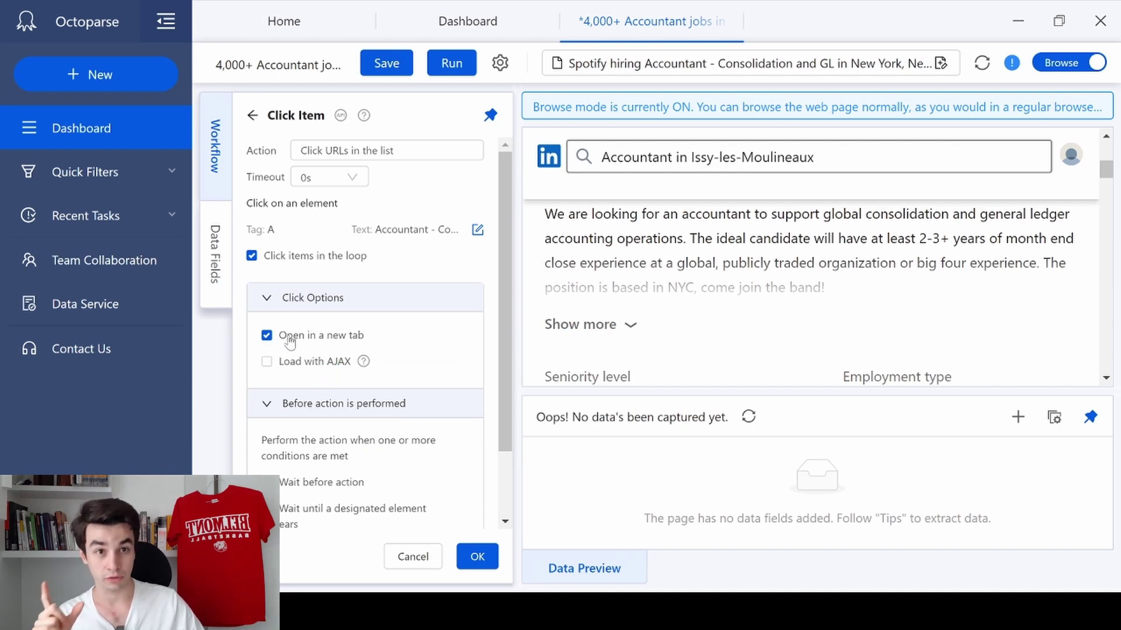
left_click(477, 556)
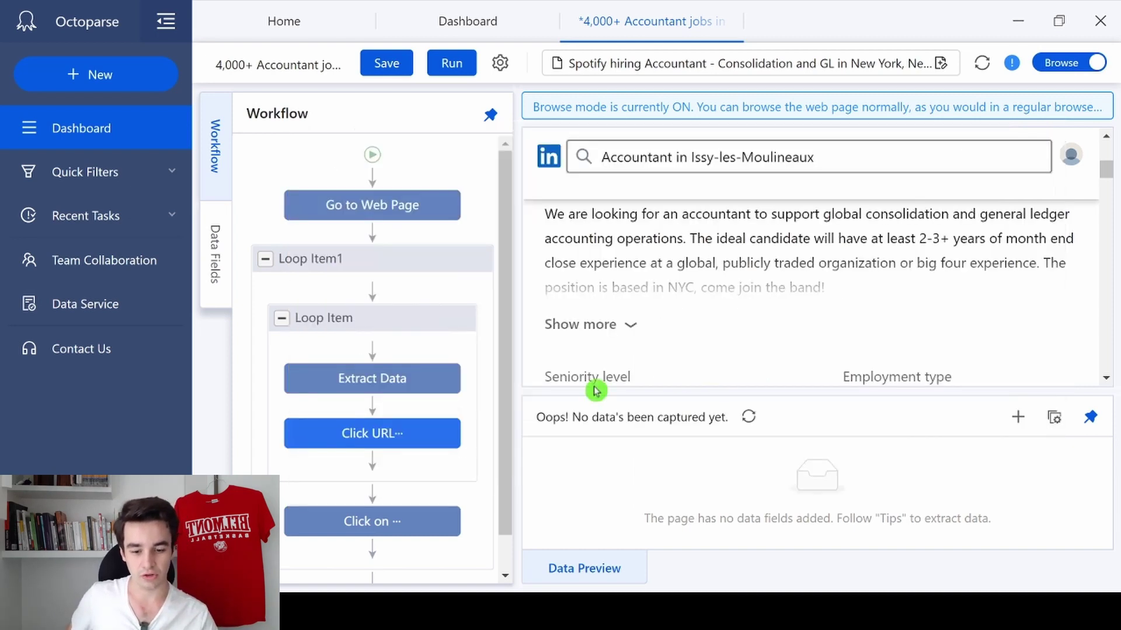
left_click(426, 432)
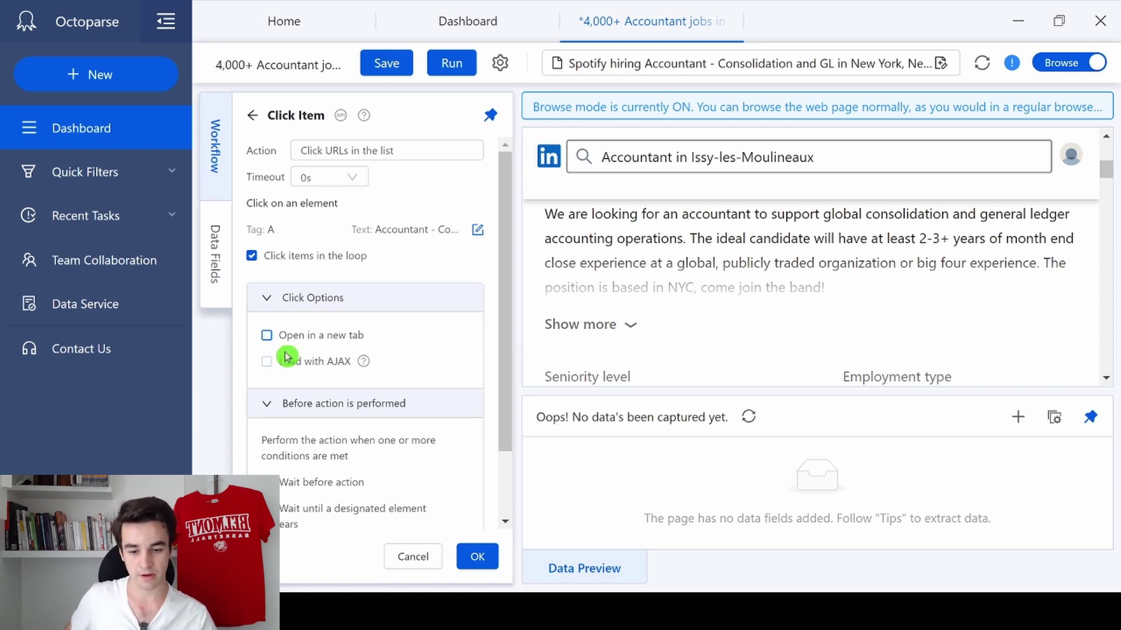
left_click(267, 362)
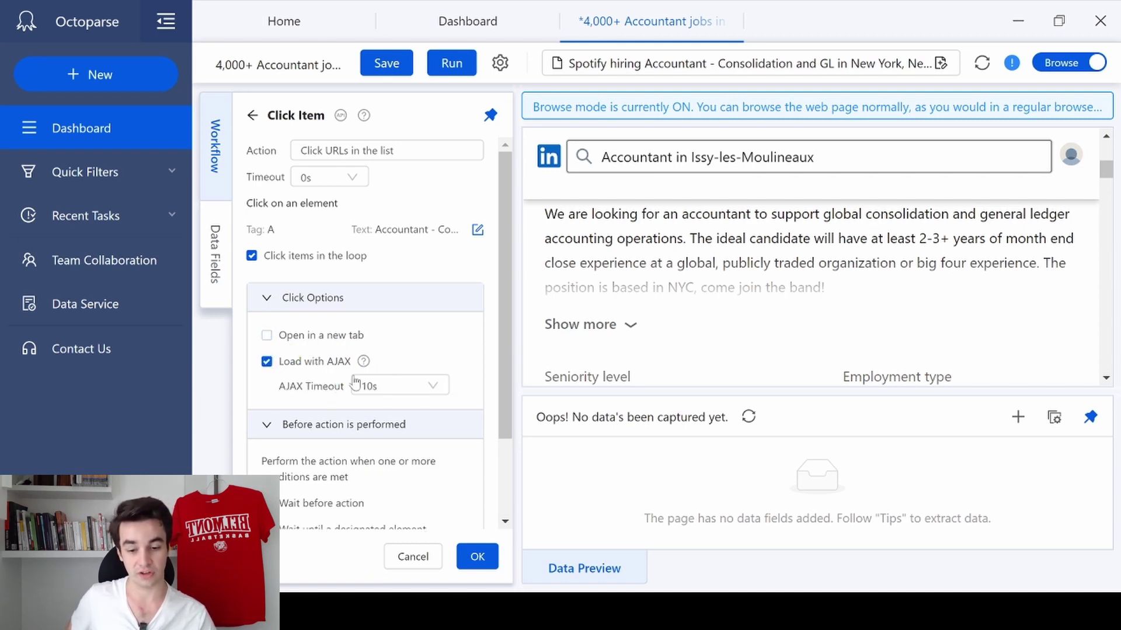
left_click(385, 388)
scroll(379, 445, "up", 2)
left_click(367, 467)
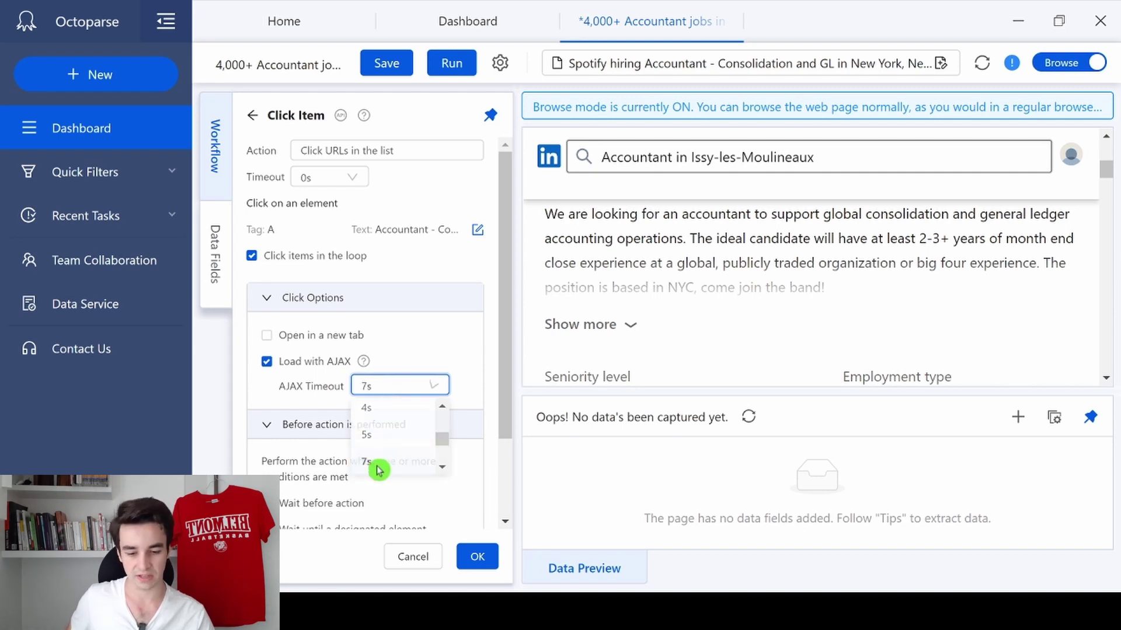
left_click(478, 557)
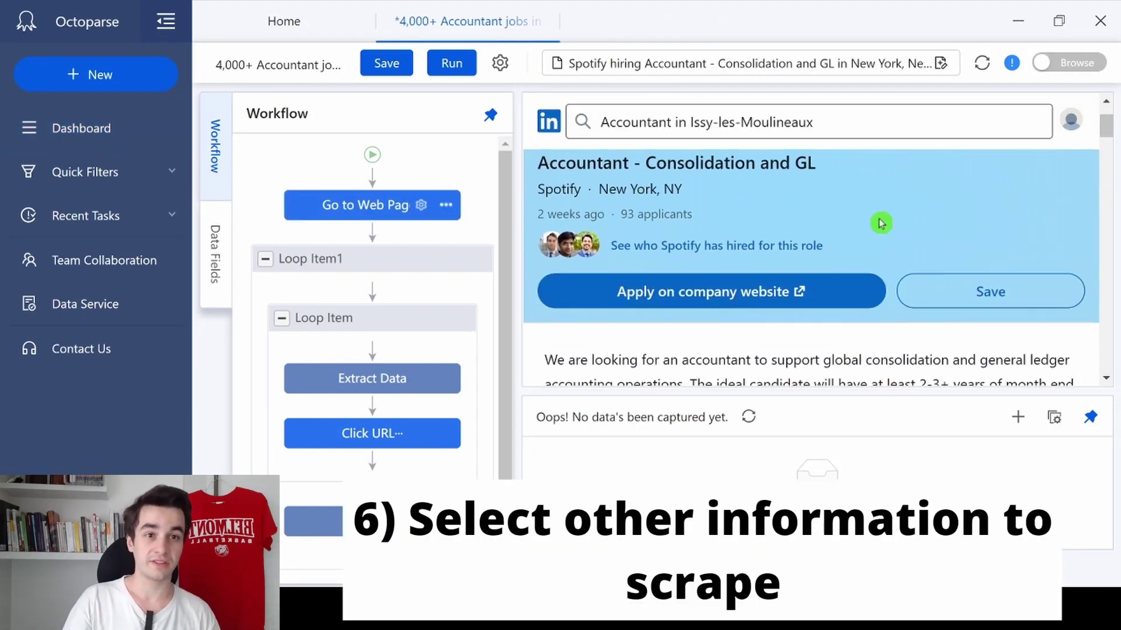
scroll(878, 222, "down", 2)
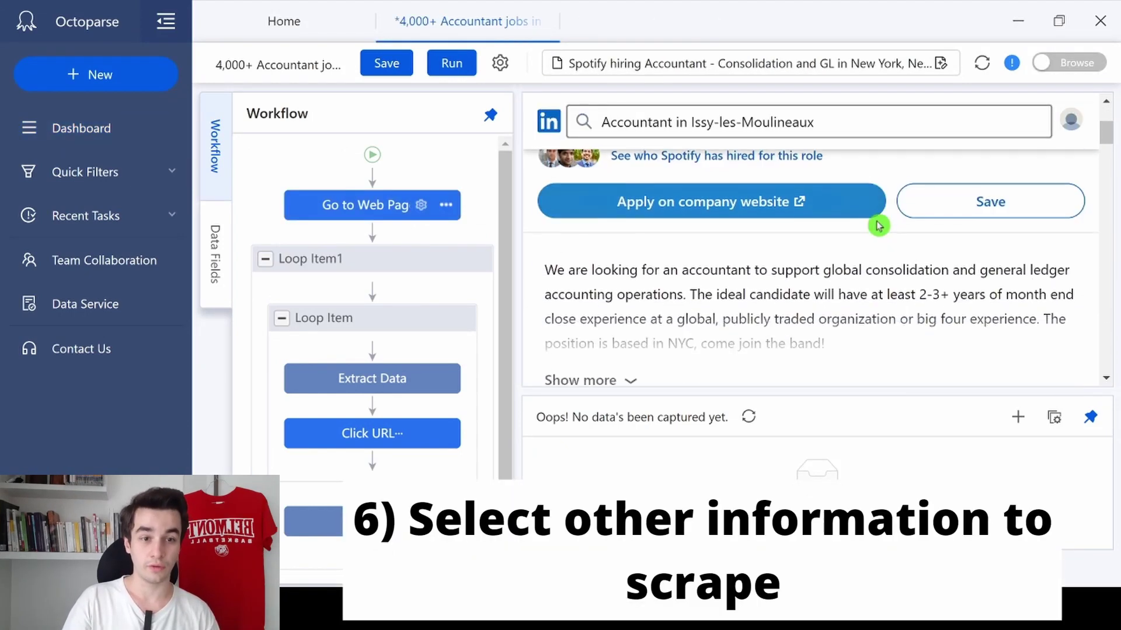
Extract the job description text from the detail page as a field
scroll(773, 259, "down", 1)
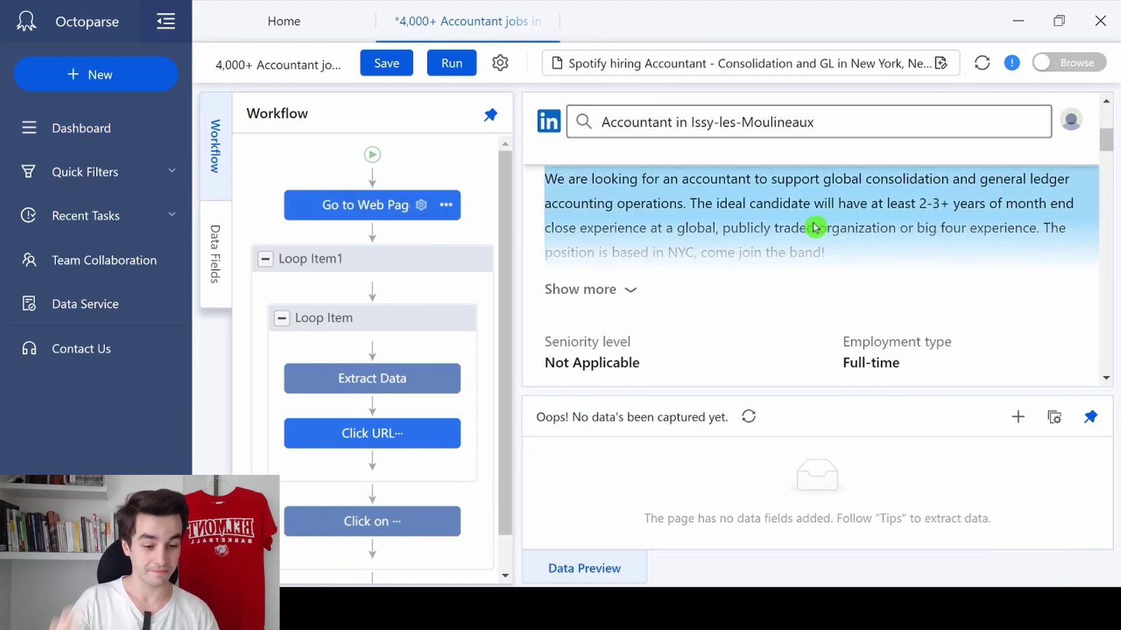
scroll(890, 256, "up", 1)
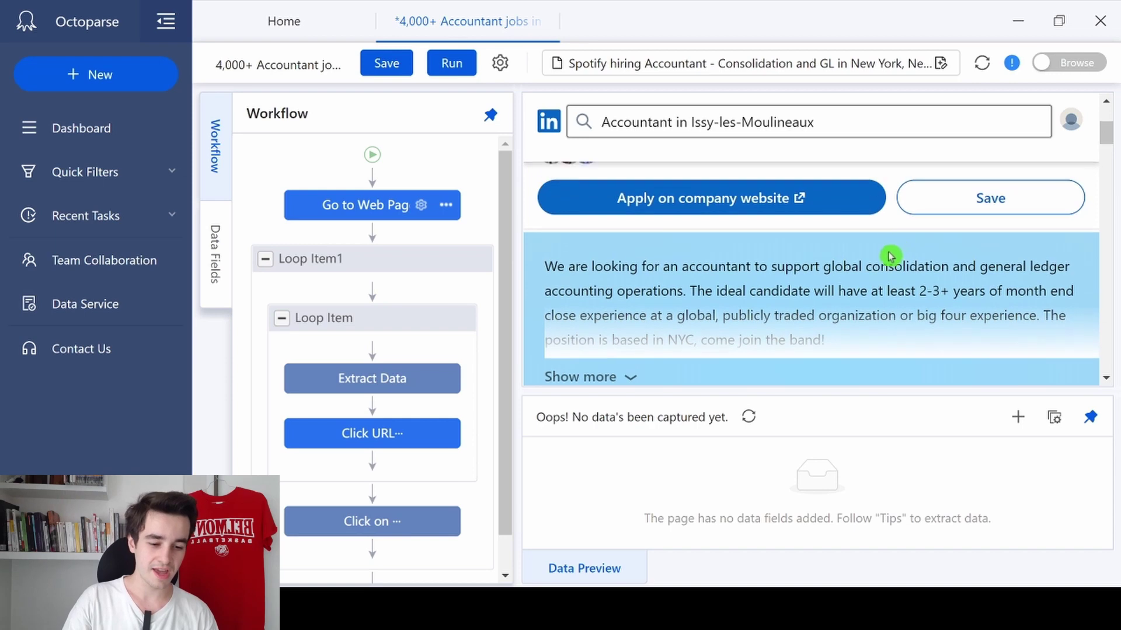
left_click(893, 321)
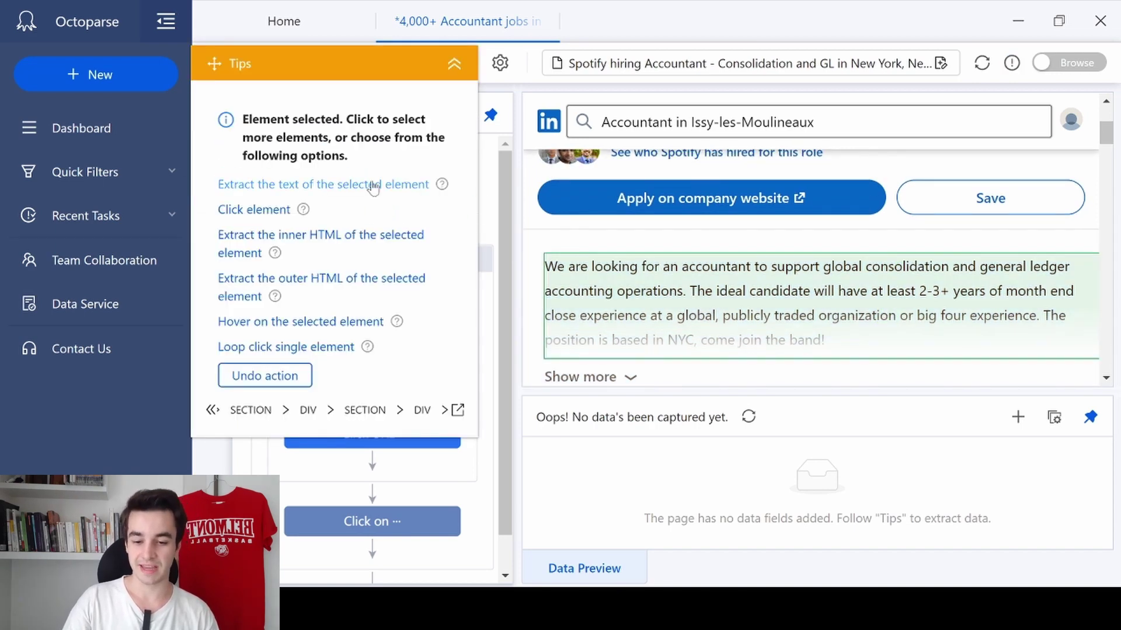
left_click(374, 187)
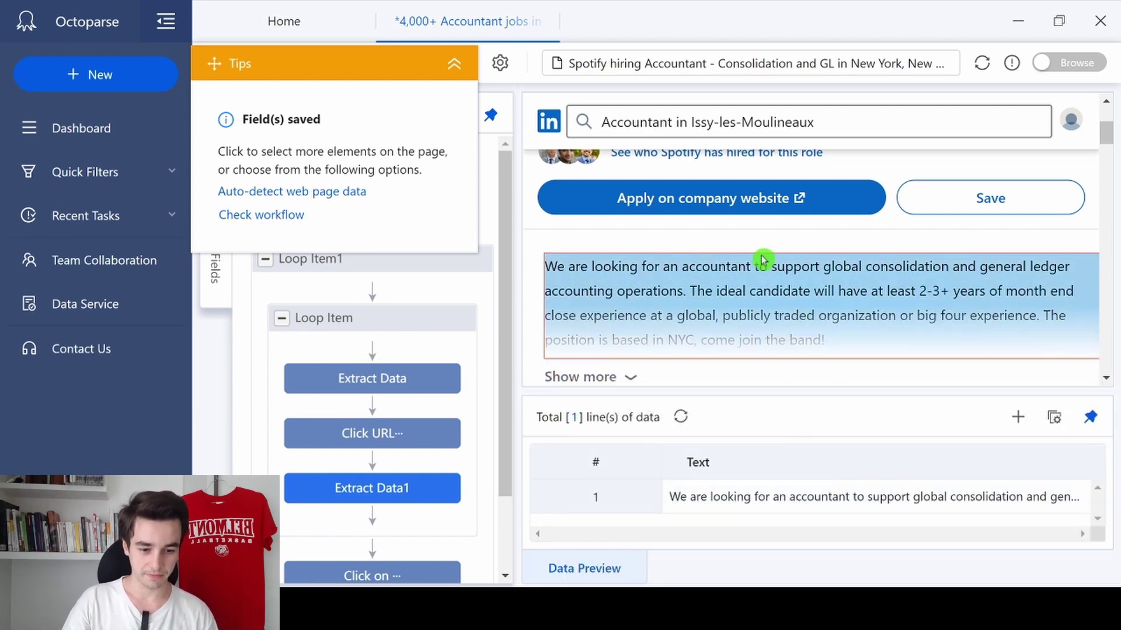
Add seniority level, Full-time employment type, Accounting/Auditing and Finance job function, and industries as fields
scroll(759, 265, "down", 3)
left_click(708, 280)
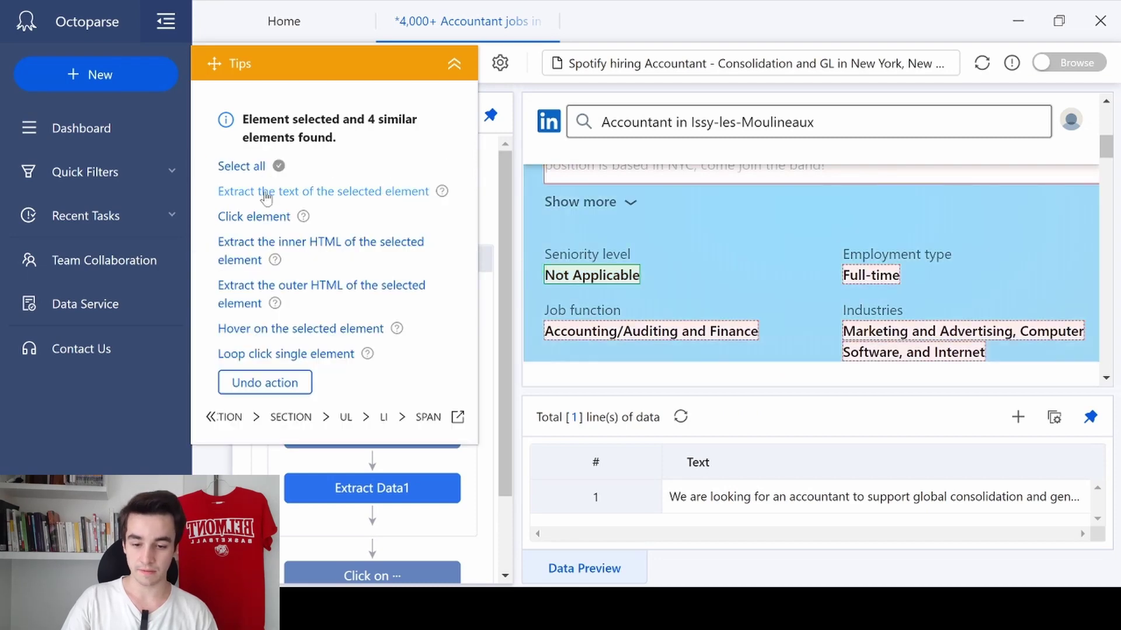
left_click(323, 191)
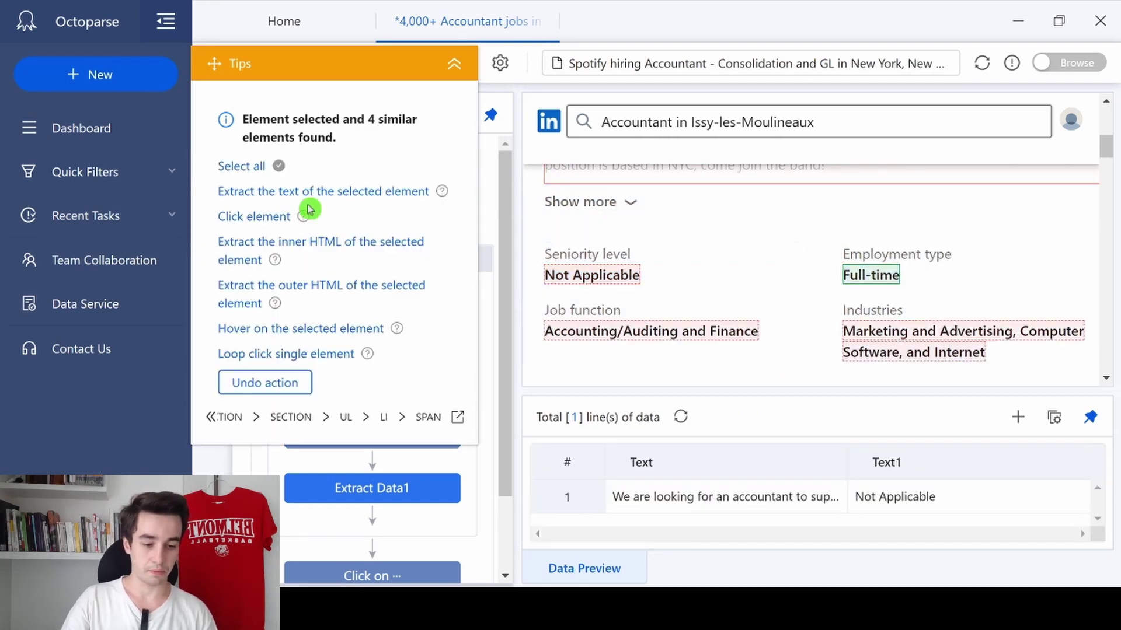
left_click(291, 192)
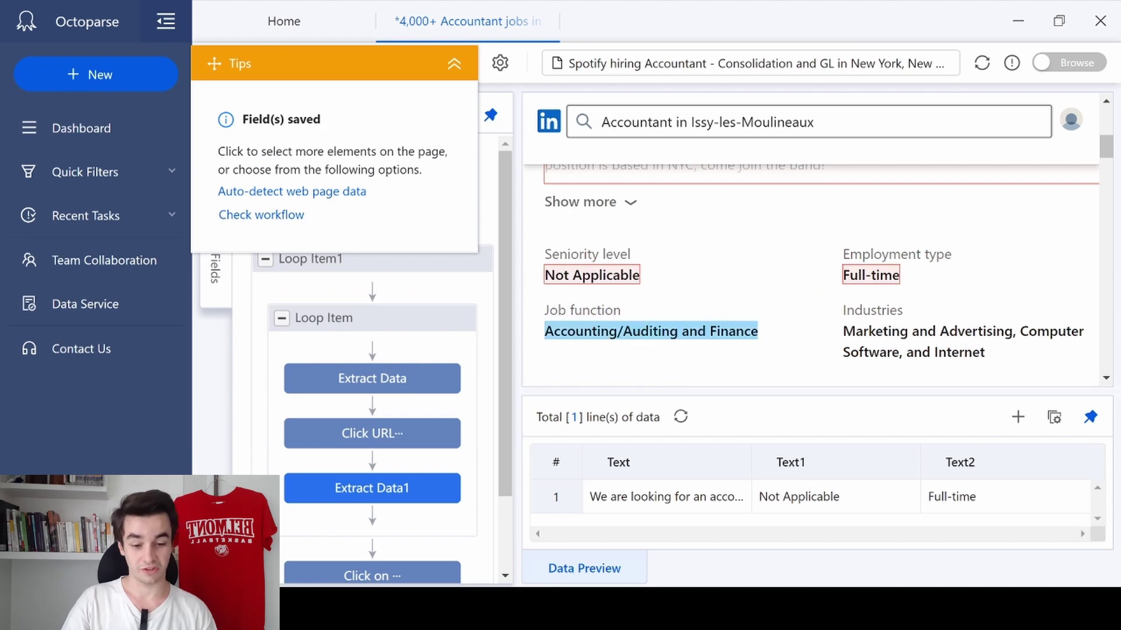
left_click(636, 331)
left_click(307, 191)
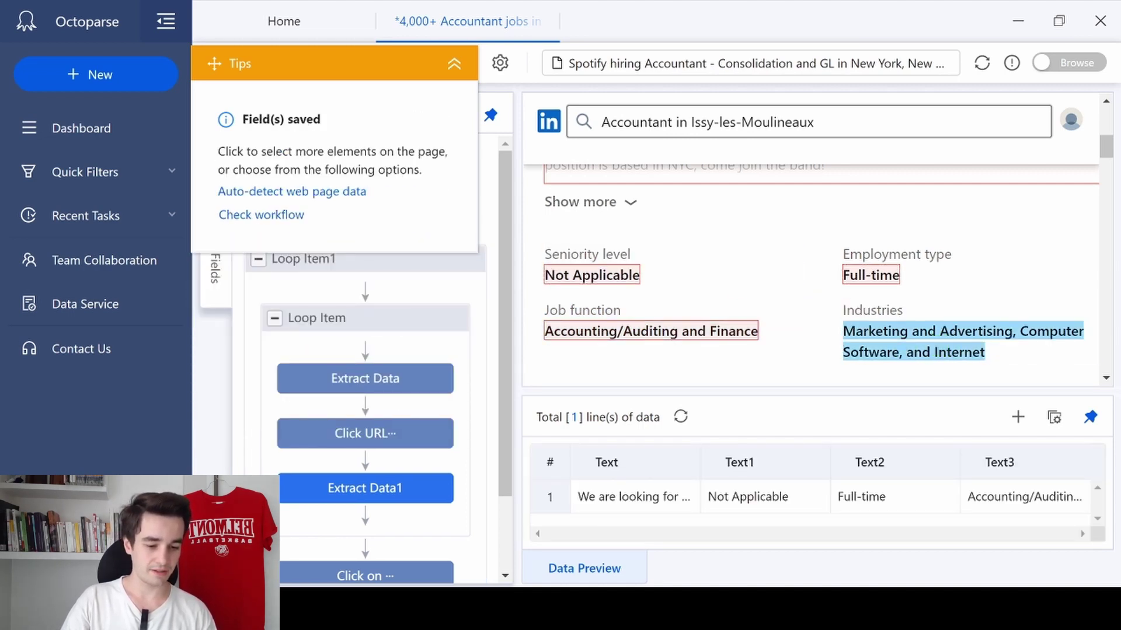
left_click(934, 340)
left_click(342, 192)
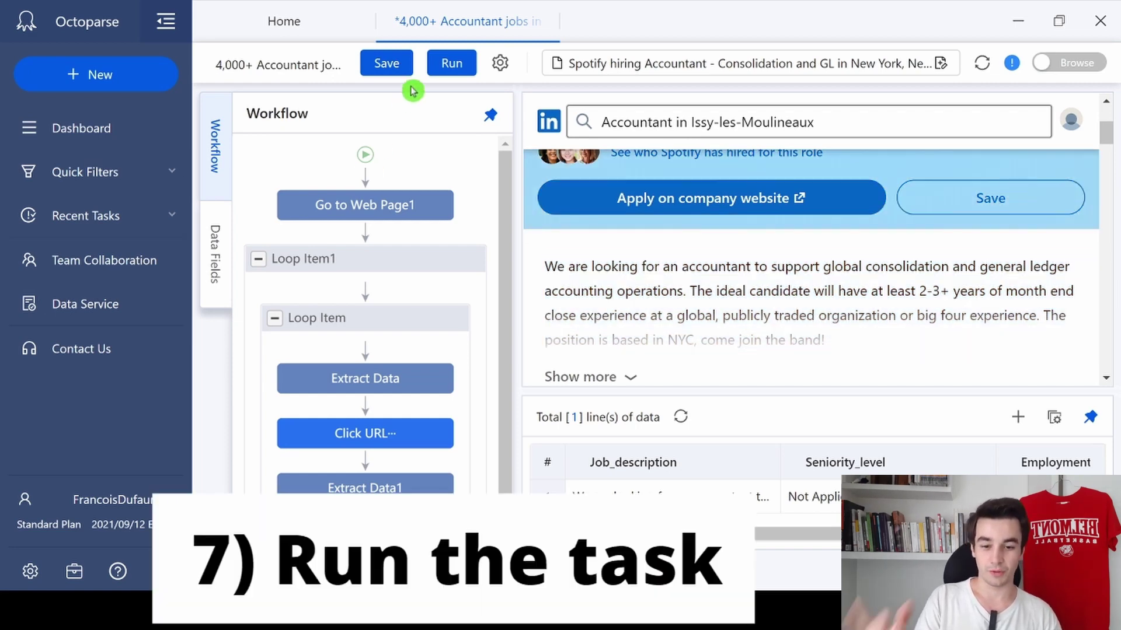
Save the task, run it on the local device, and start exporting the extracted data
left_click(383, 65)
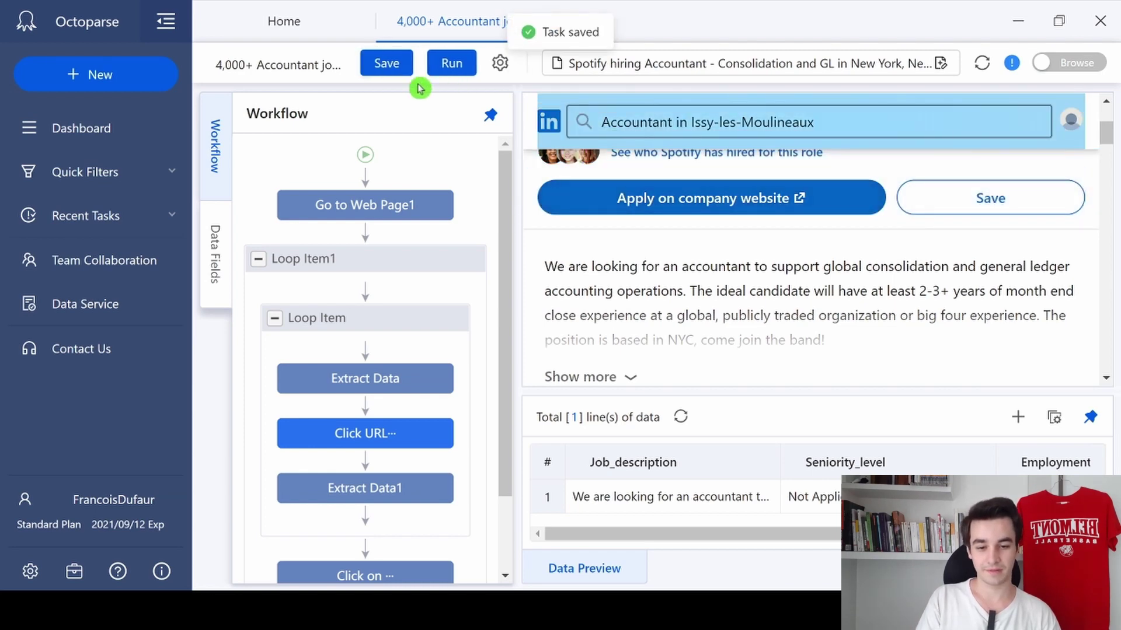
left_click(447, 66)
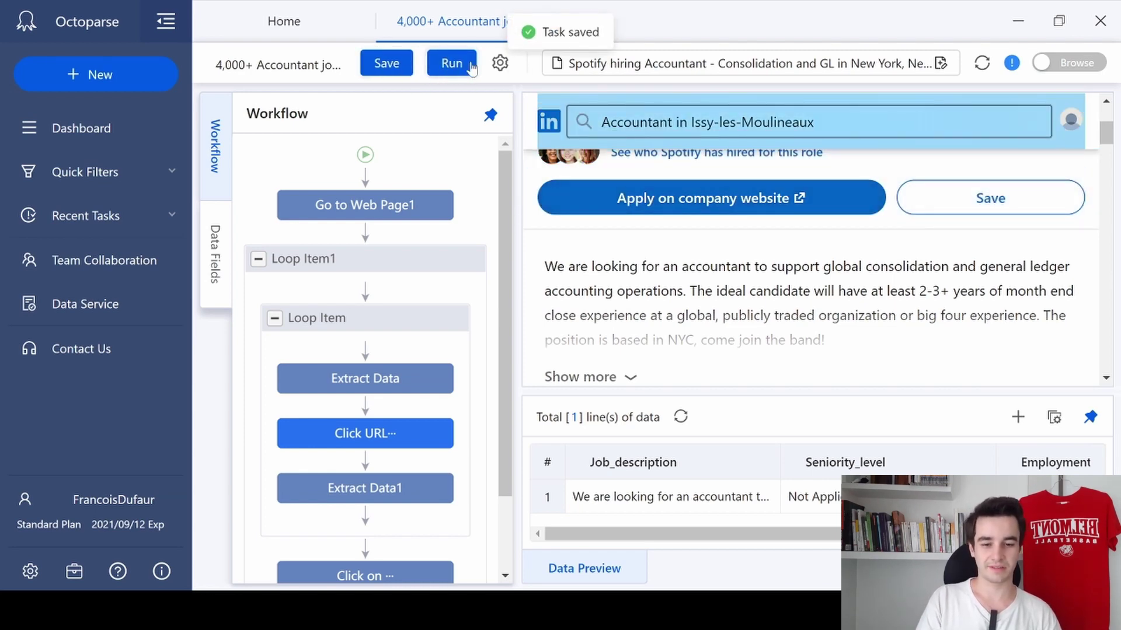
left_click(512, 53)
left_click(450, 65)
left_click_drag(571, 142, 744, 122)
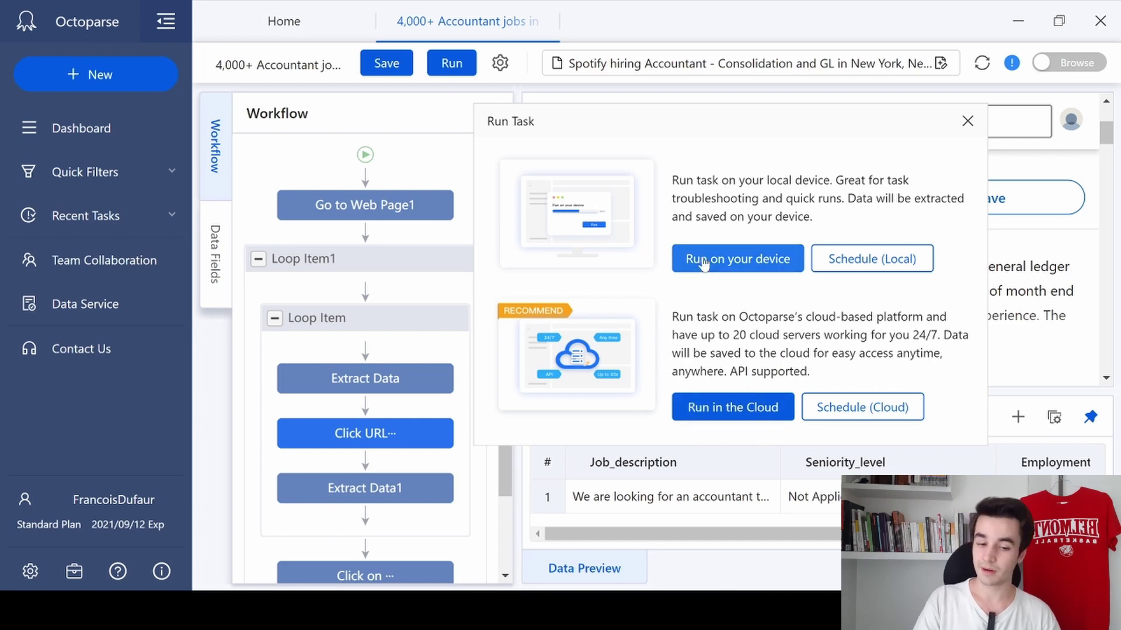
left_click(728, 263)
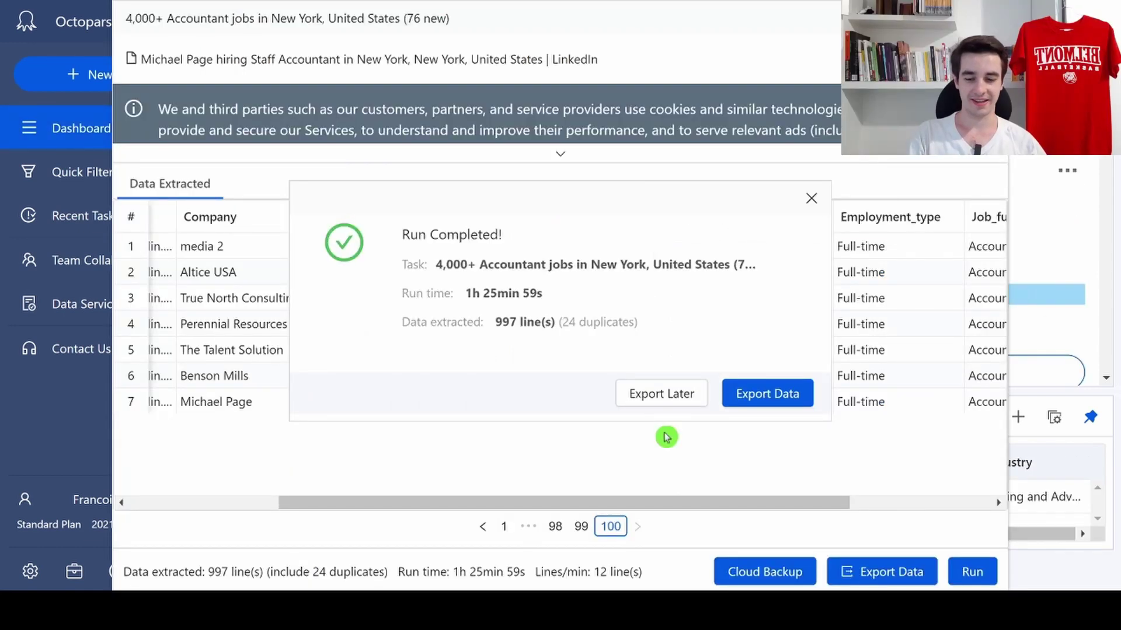
left_click(756, 394)
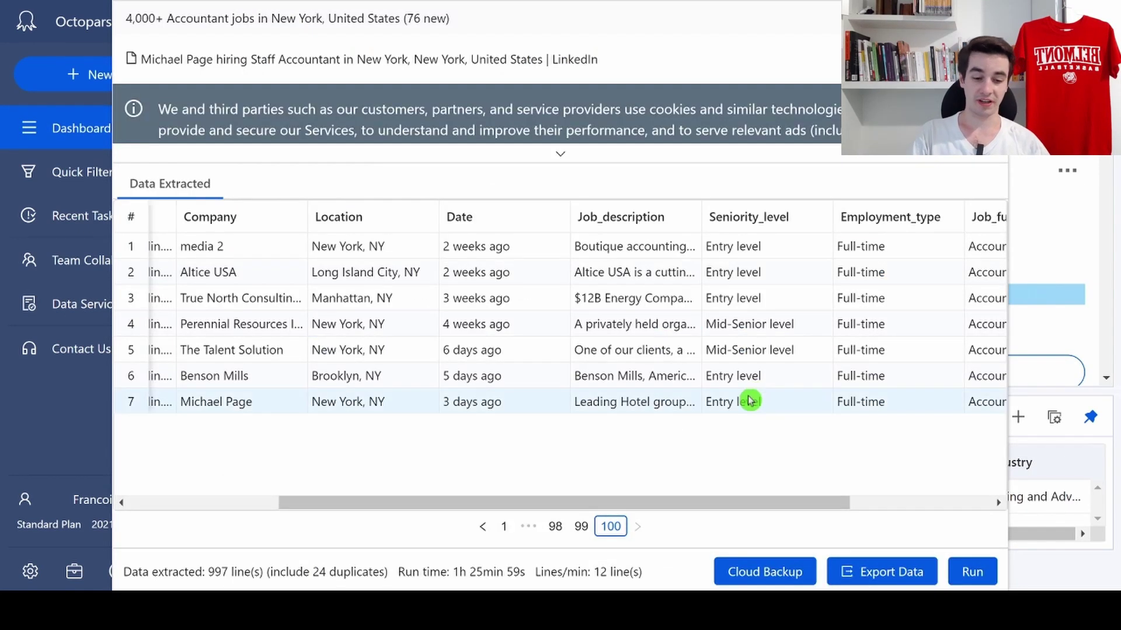